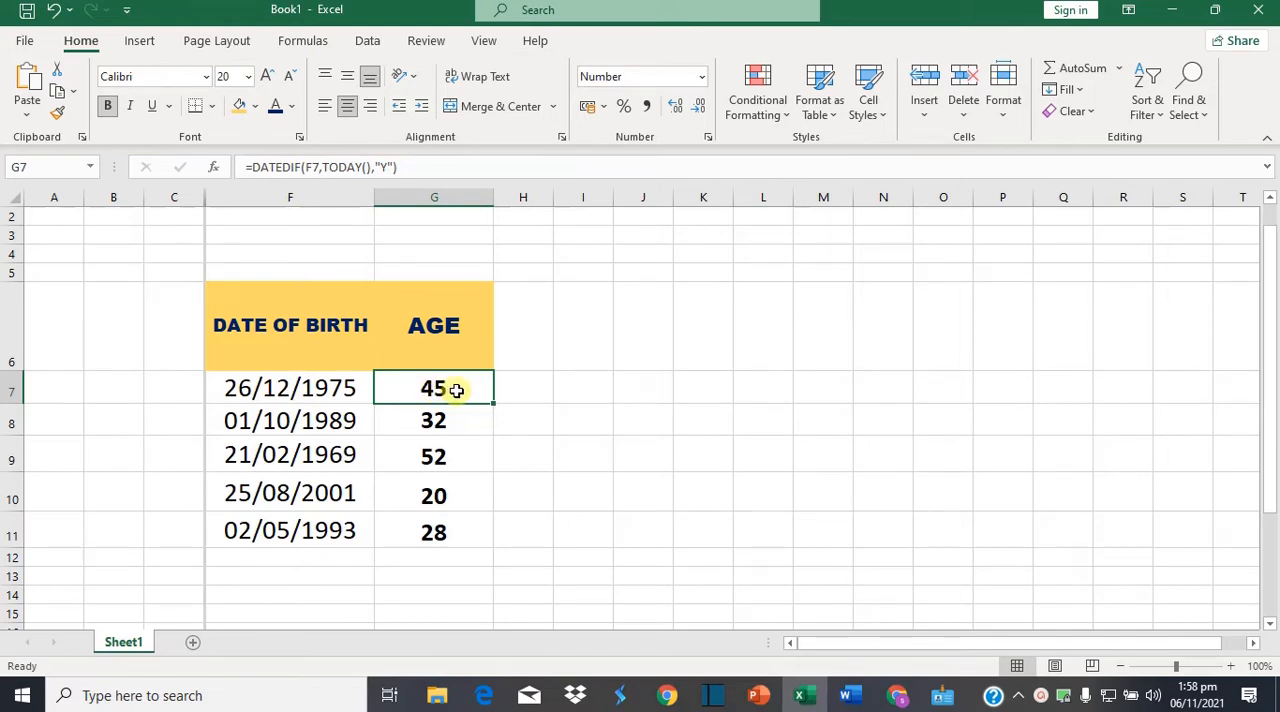
Check the date format settings applied to the date-of-birth cells F7:F11
{"action": "left_click", "coordinate": [270, 387]}
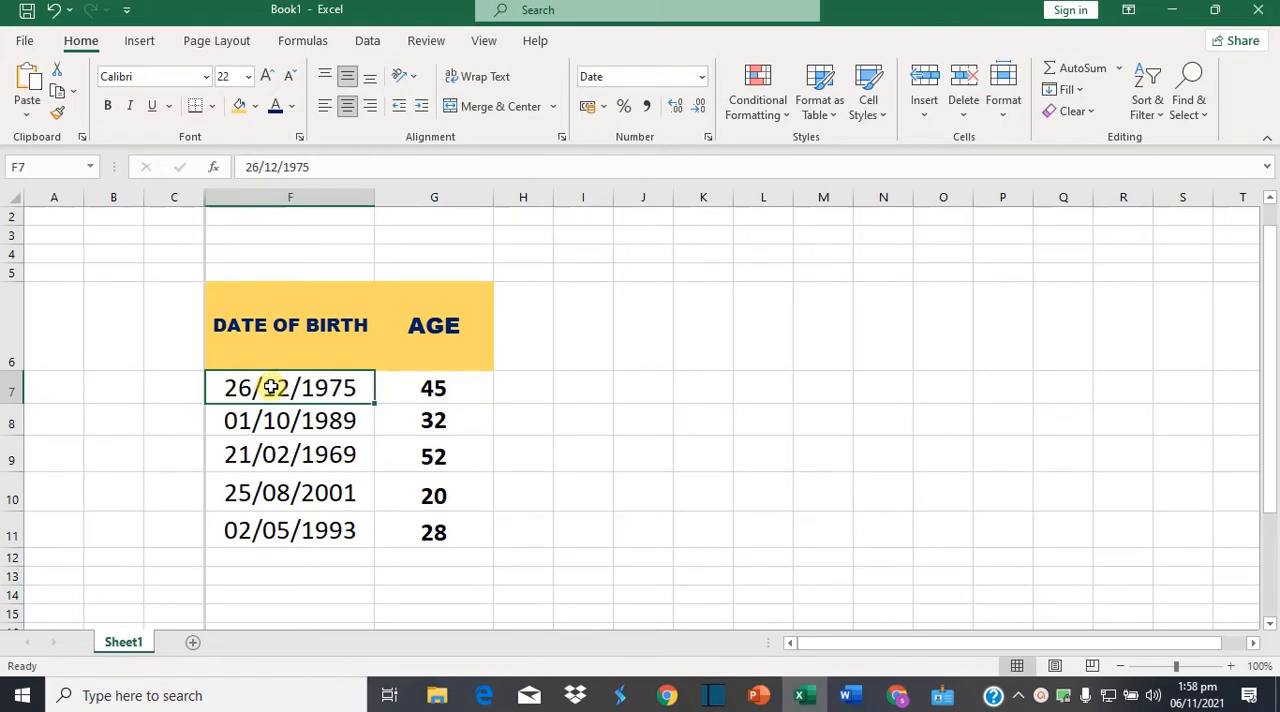
{"action": "key", "text": "shift+Down"}
{"action": "key", "text": "shift+Down"}
{"action": "key", "text": "shift+Down"}
{"action": "key", "text": "shift+Down"}
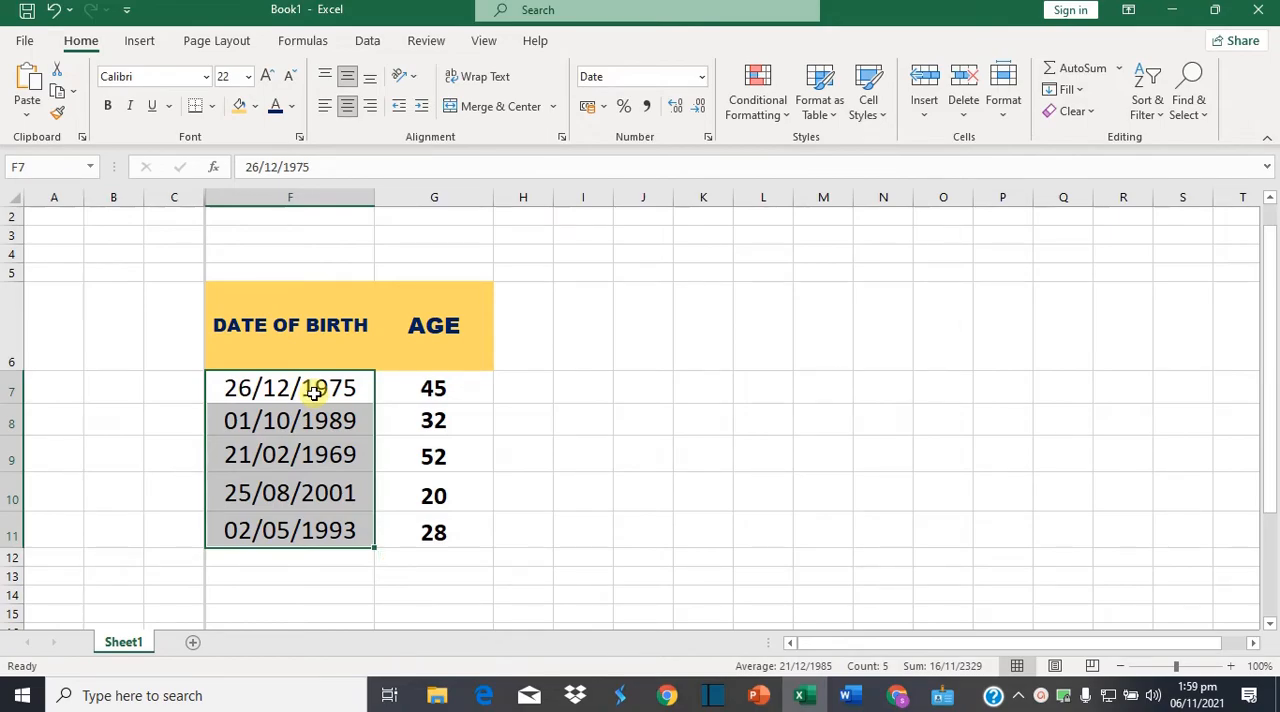
{"action": "right_click", "coordinate": [314, 393]}
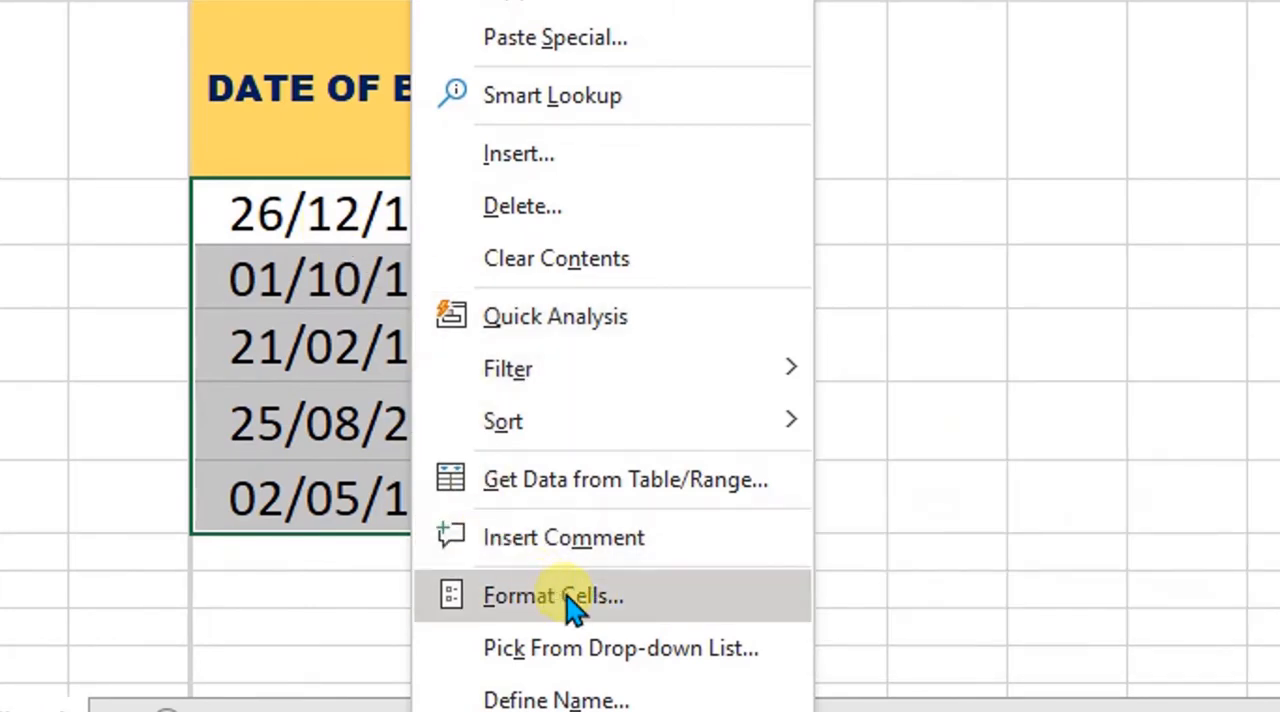
{"action": "left_click", "coordinate": [575, 600]}
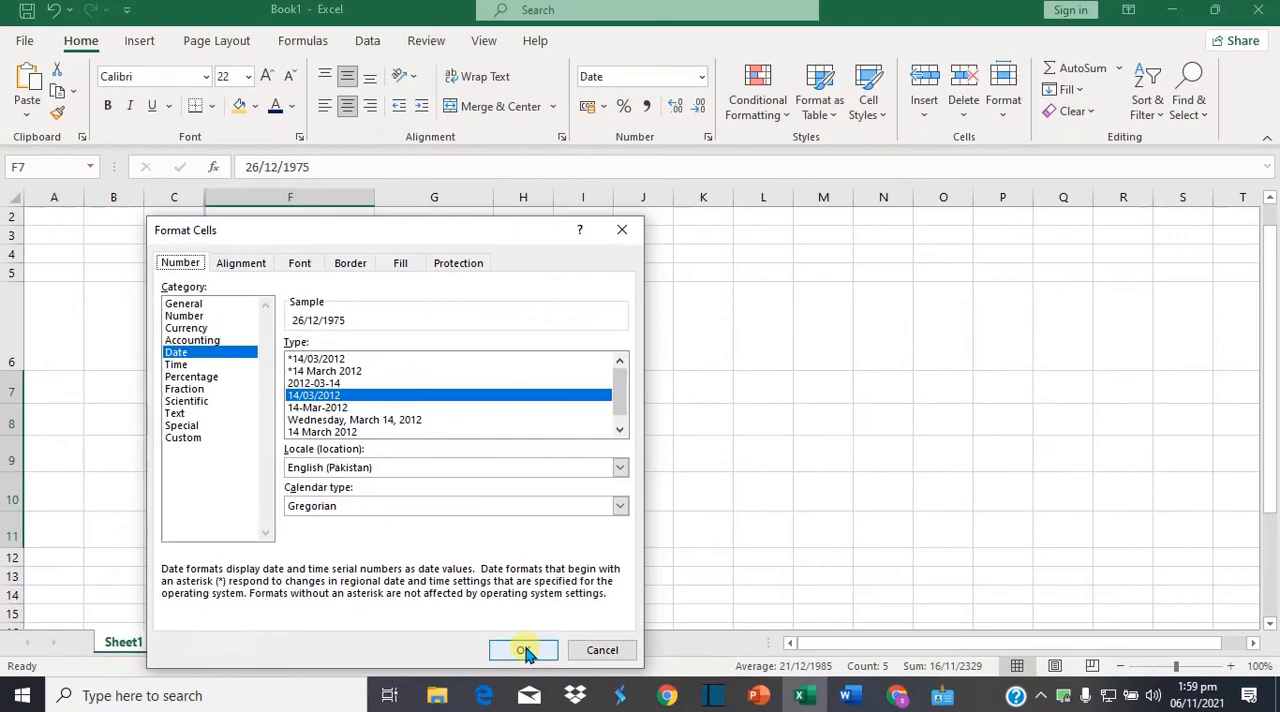
{"action": "left_click", "coordinate": [523, 648]}
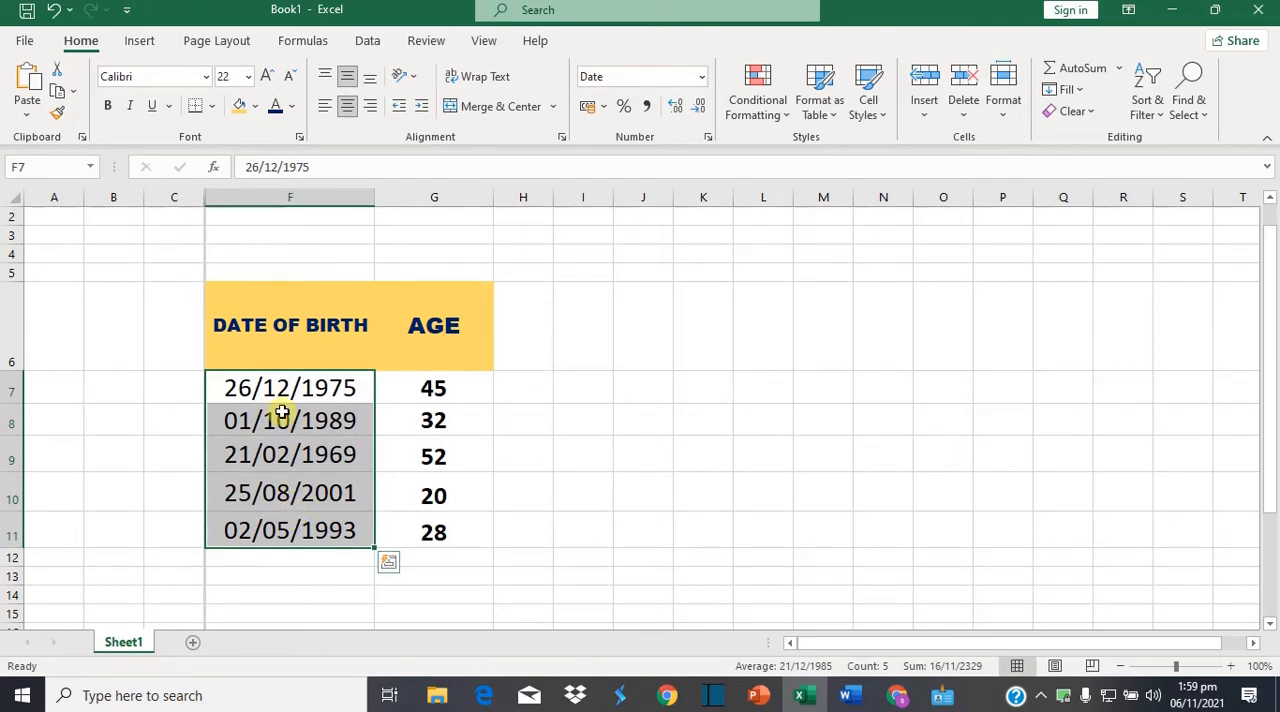
Format the age cells G7:G11 as Number with 0 decimal places
{"action": "left_click", "coordinate": [422, 389]}
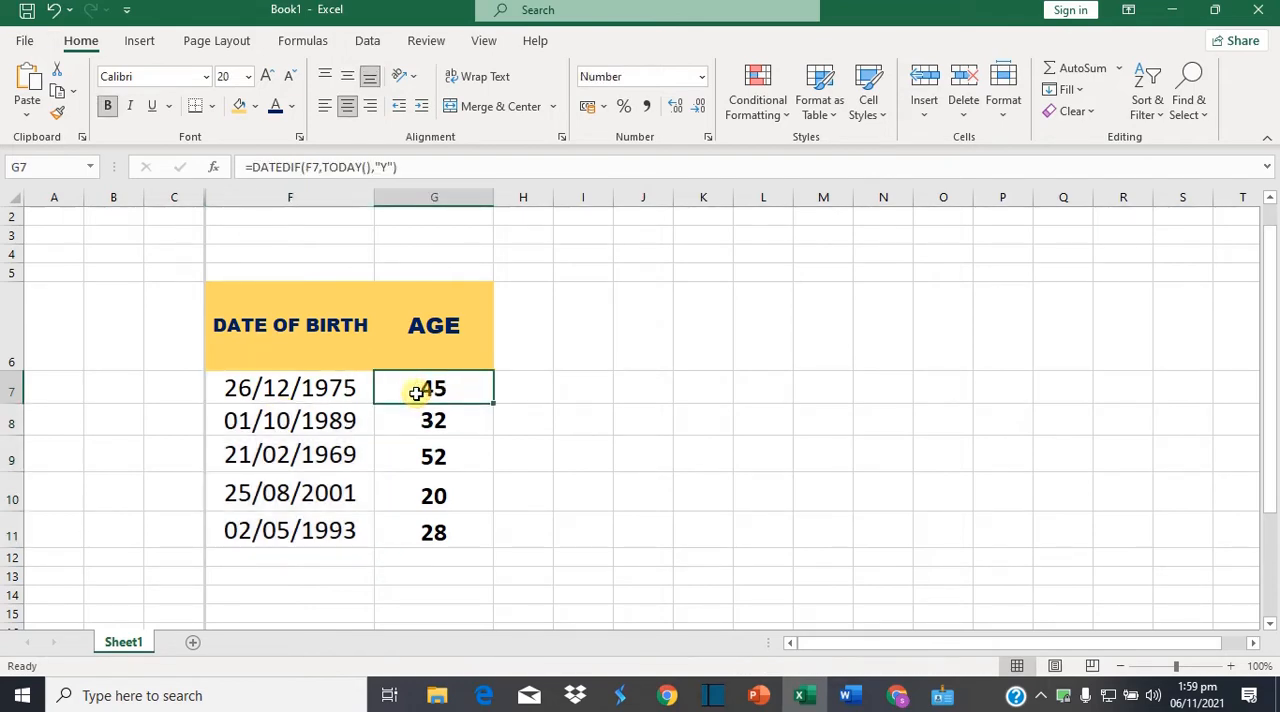
{"action": "key", "text": "shift+Down"}
{"action": "key", "text": "shift+Down"}
{"action": "key", "text": "shift+Down"}
{"action": "key", "text": "shift+Down"}
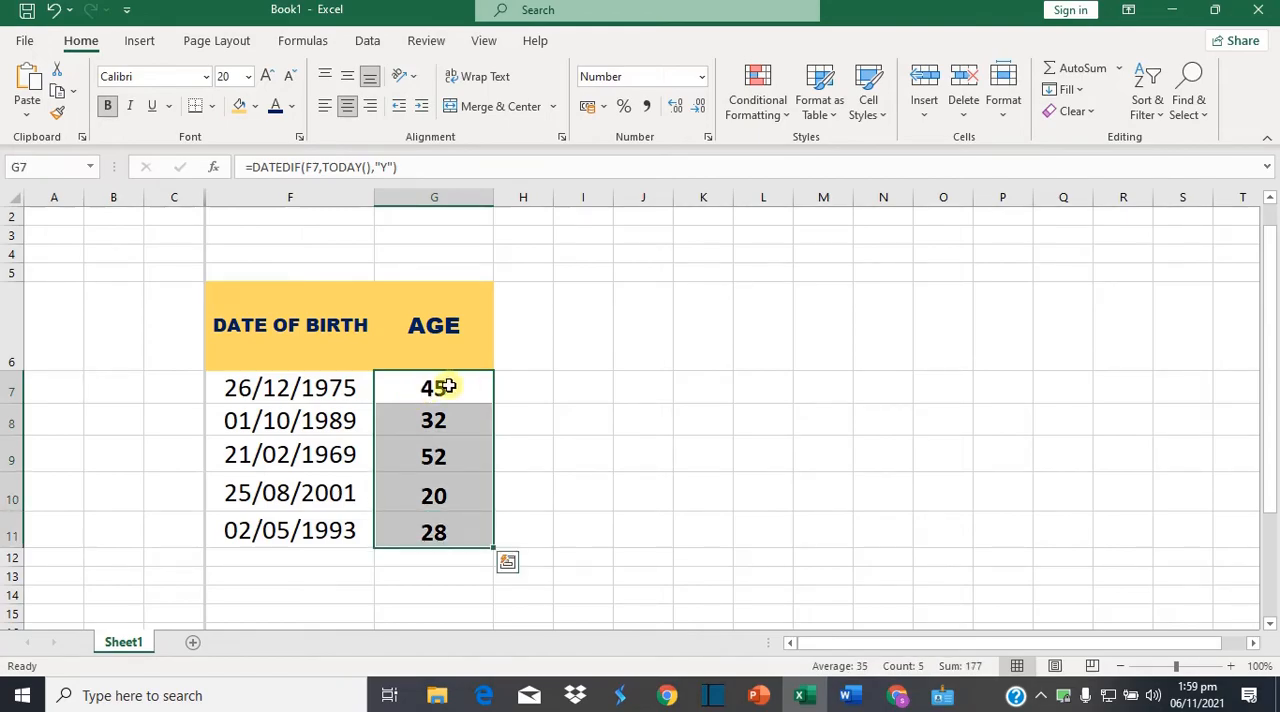
{"action": "right_click", "coordinate": [446, 386]}
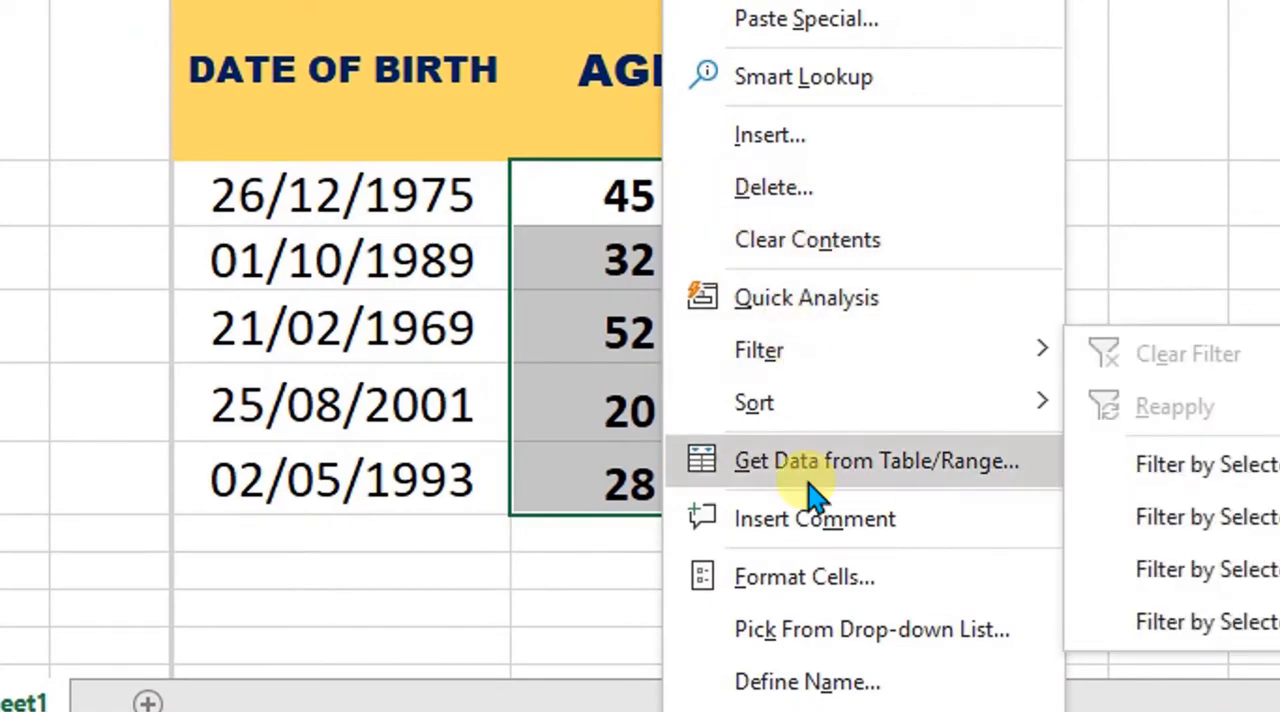
{"action": "left_click", "coordinate": [870, 586]}
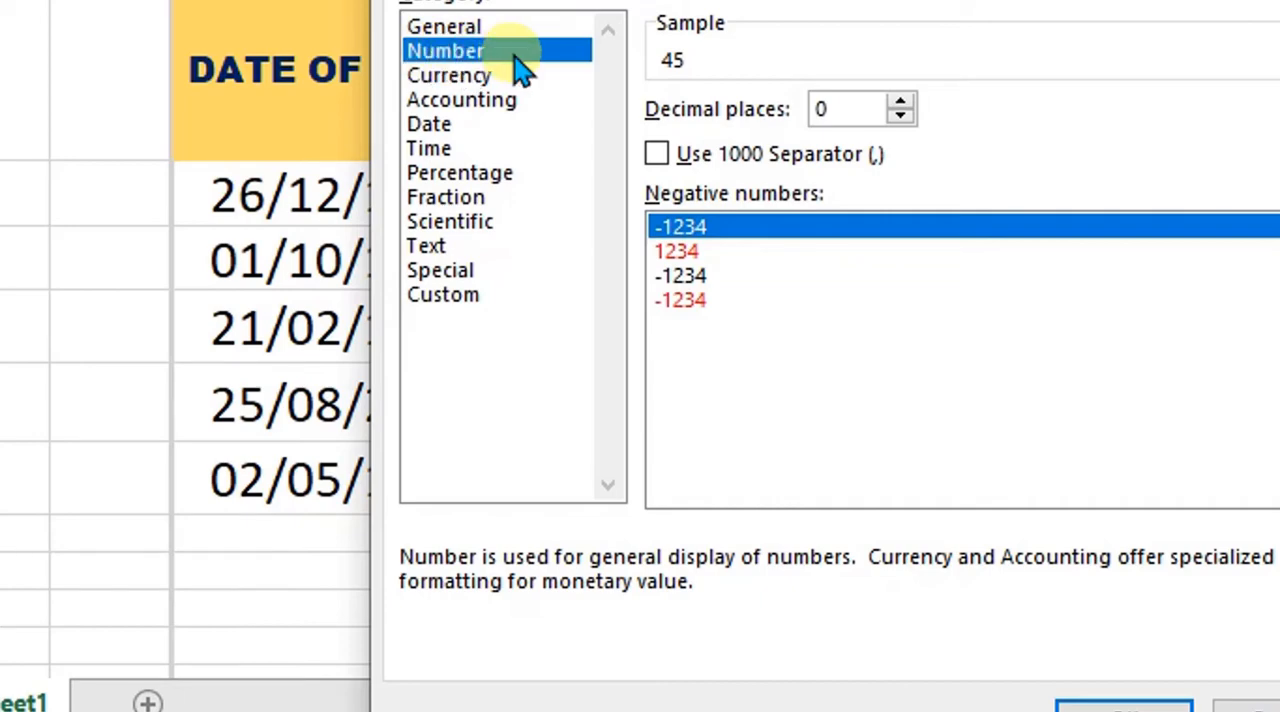
{"action": "double_click", "coordinate": [900, 101]}
{"action": "left_click", "coordinate": [900, 101]}
{"action": "left_click", "coordinate": [901, 118]}
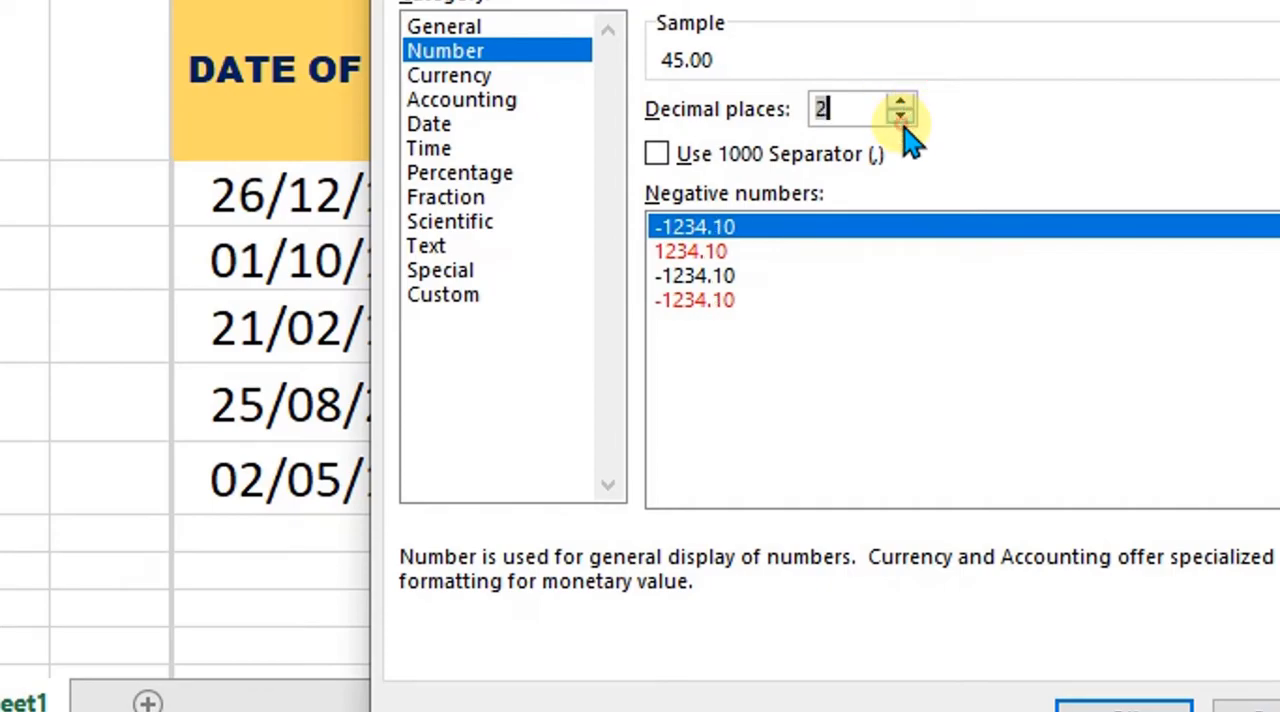
{"action": "double_click", "coordinate": [901, 118]}
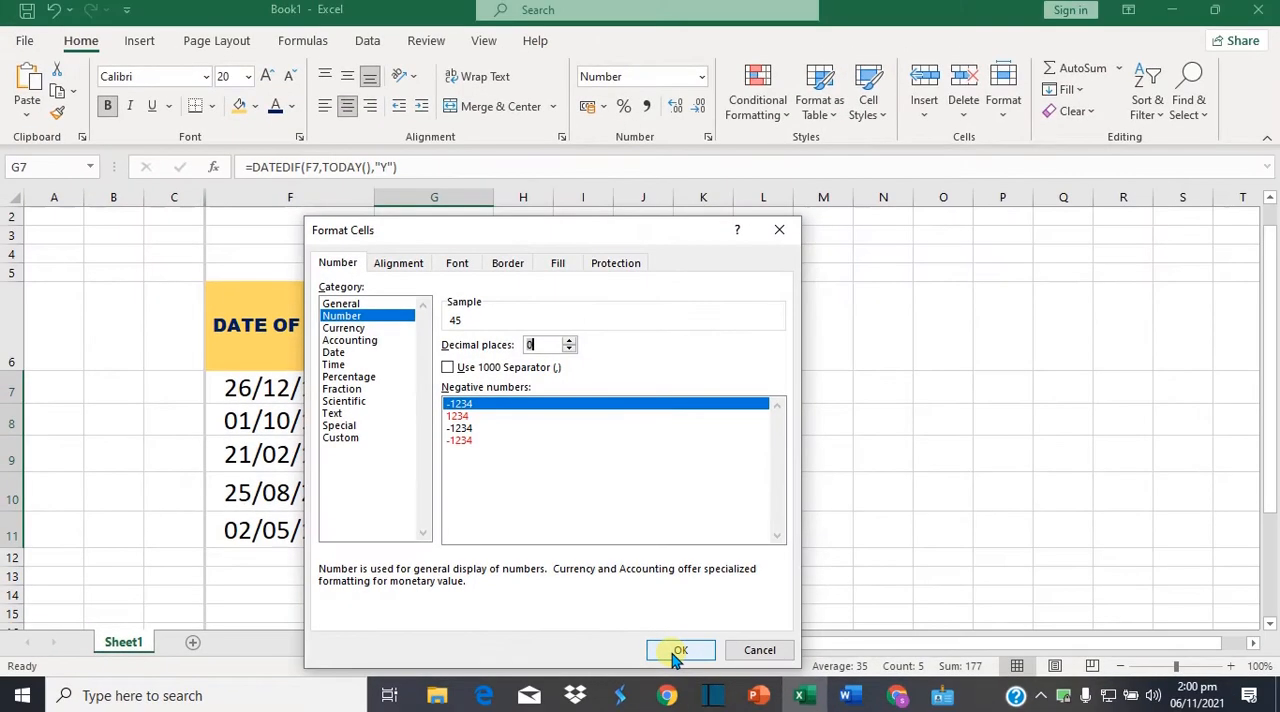
{"action": "left_click", "coordinate": [678, 651]}
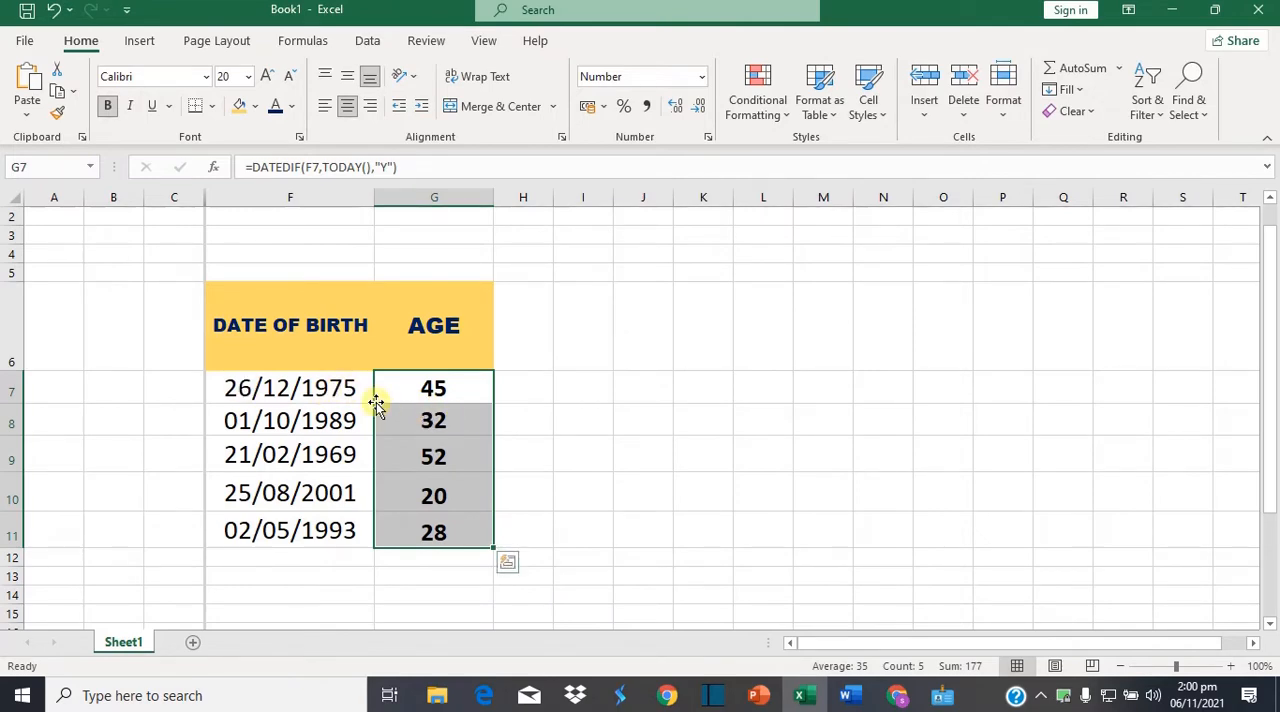
Clear the existing age formulas from cells G7:G11
{"action": "left_click", "coordinate": [443, 420]}
{"action": "left_click", "coordinate": [312, 392]}
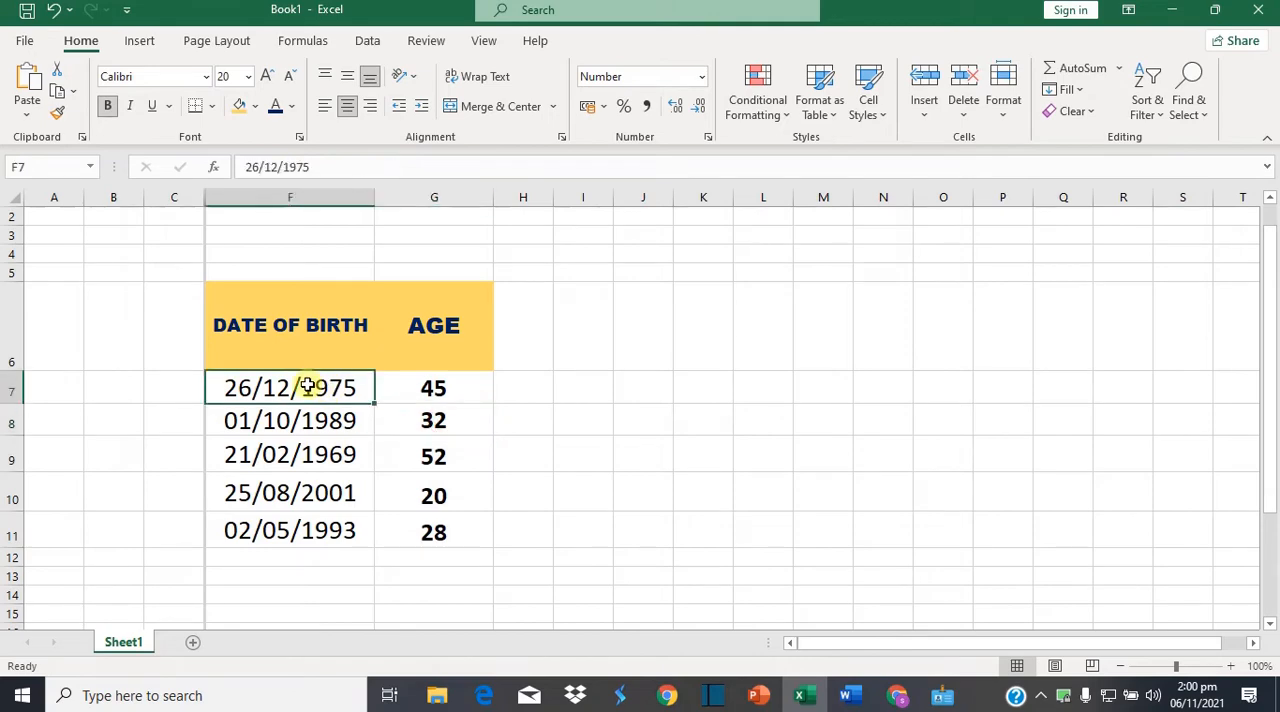
{"action": "left_click", "coordinate": [438, 386]}
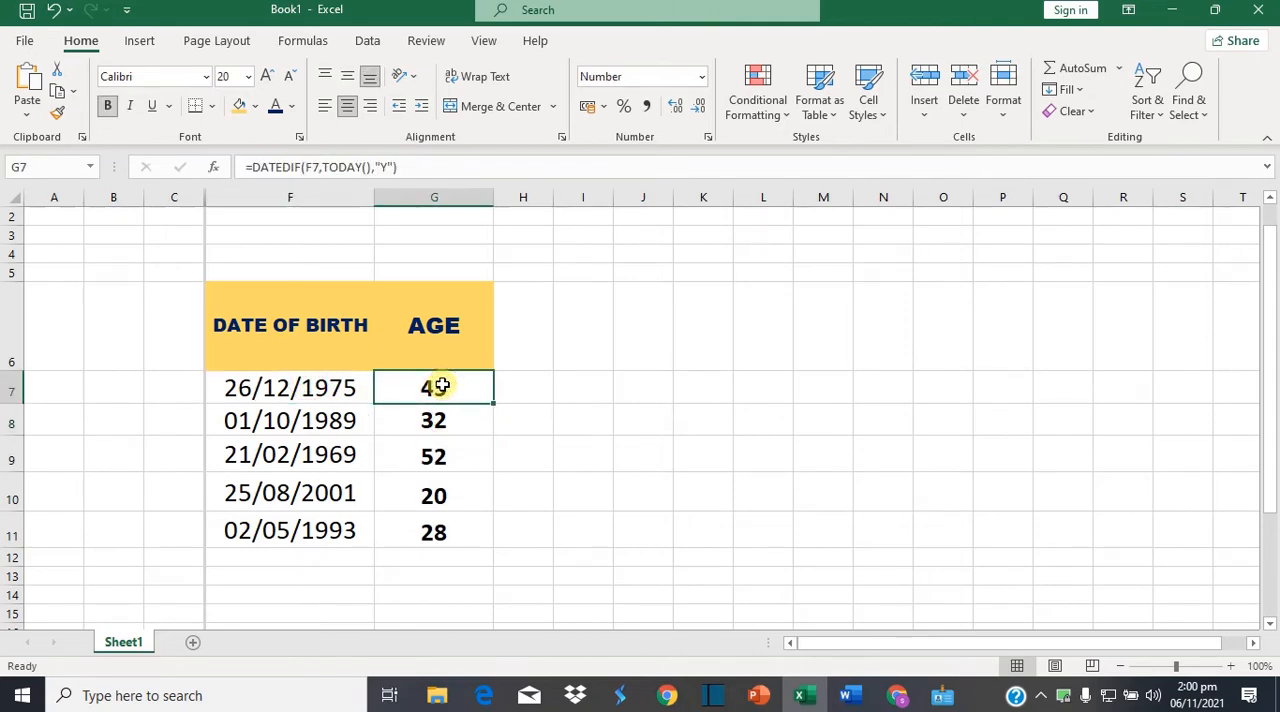
{"action": "key", "text": "shift+Down"}
{"action": "key", "text": "shift+Down"}
{"action": "key", "text": "shift+Down"}
{"action": "key", "text": "shift+Down"}
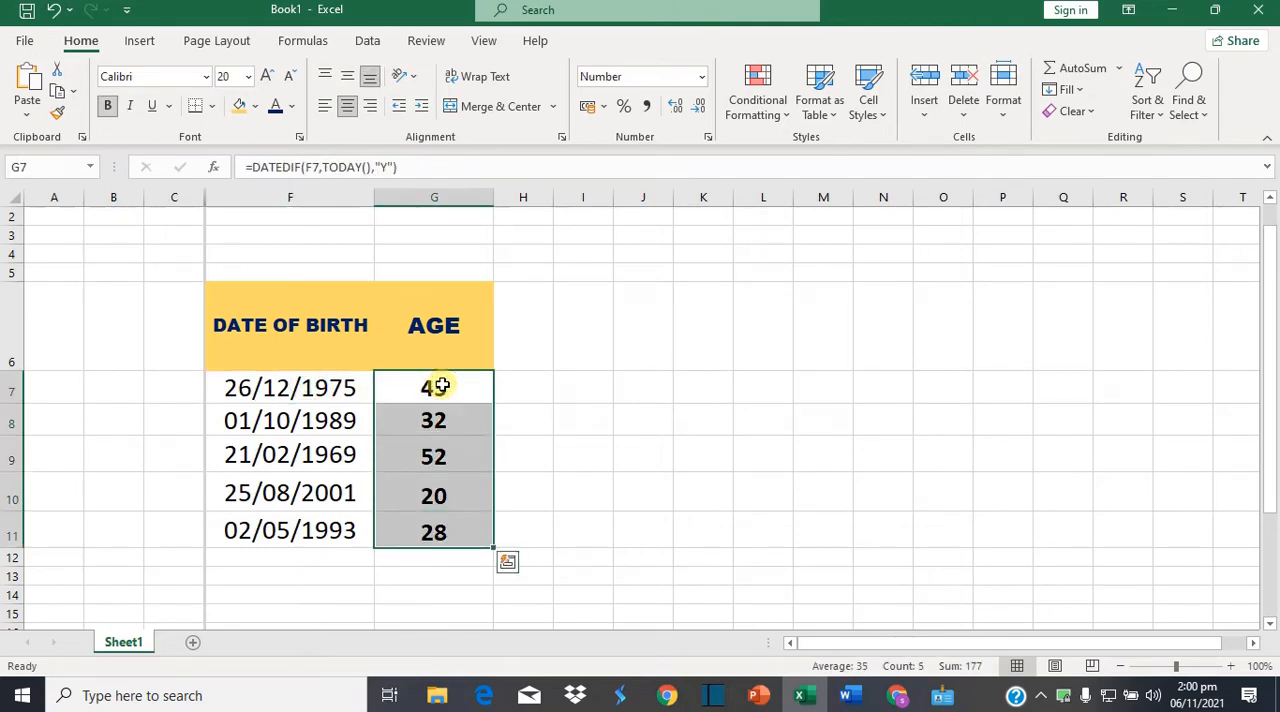
{"action": "key", "text": "F2"}
{"action": "key", "text": "Escape"}
{"action": "key", "text": "Delete"}
Draft the age formula =DATEDIF(F7,TODAY(),"Y") in cell G7
{"action": "left_click", "coordinate": [418, 387]}
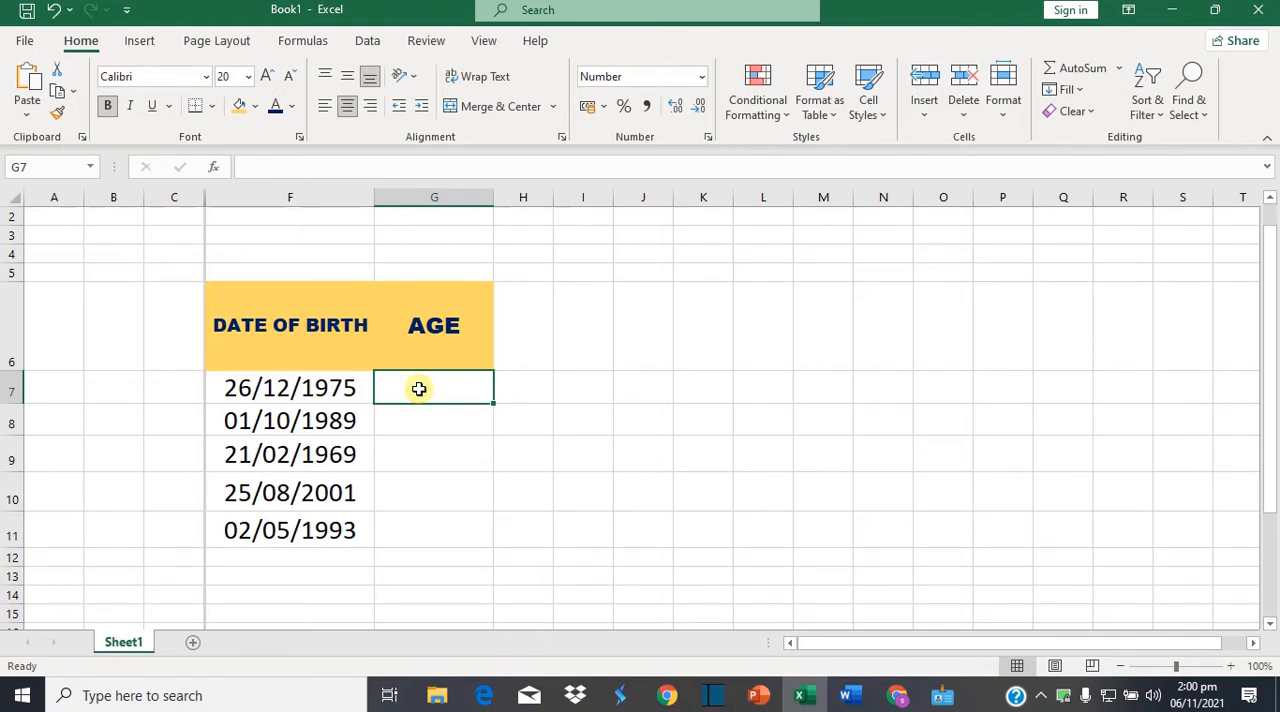
{"action": "type", "text": "="}
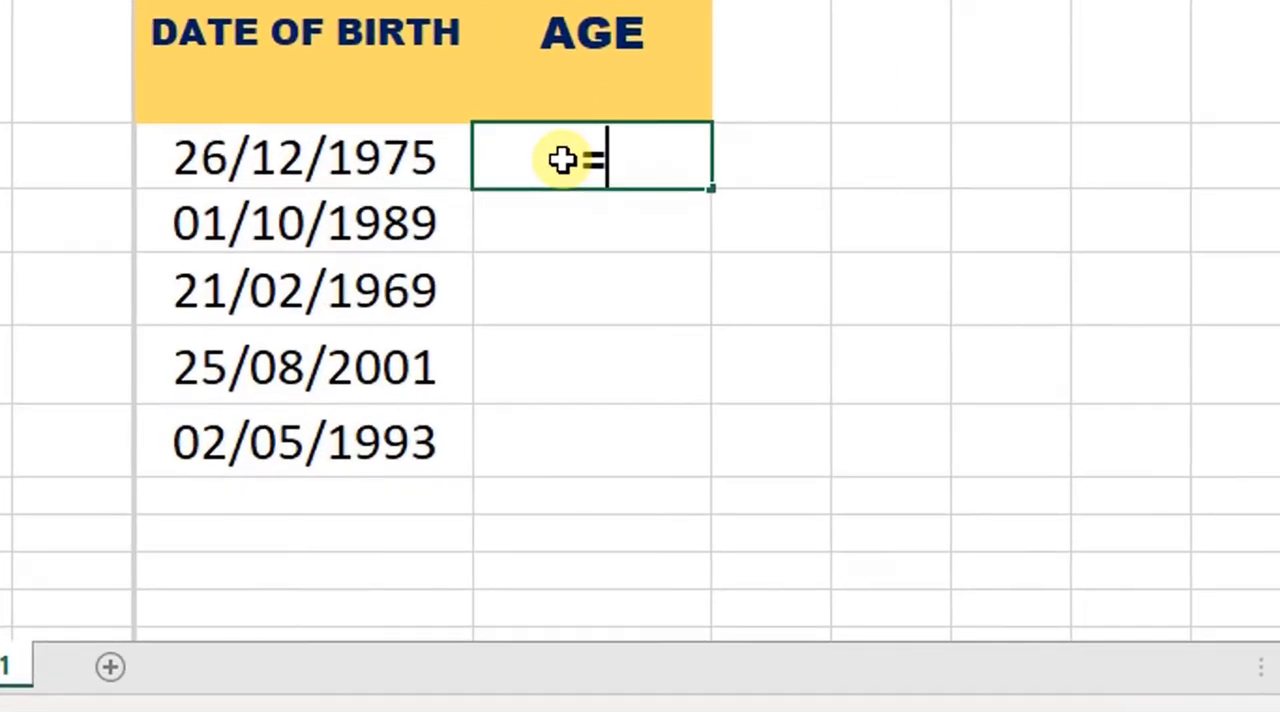
{"action": "type", "text": "DATE"}
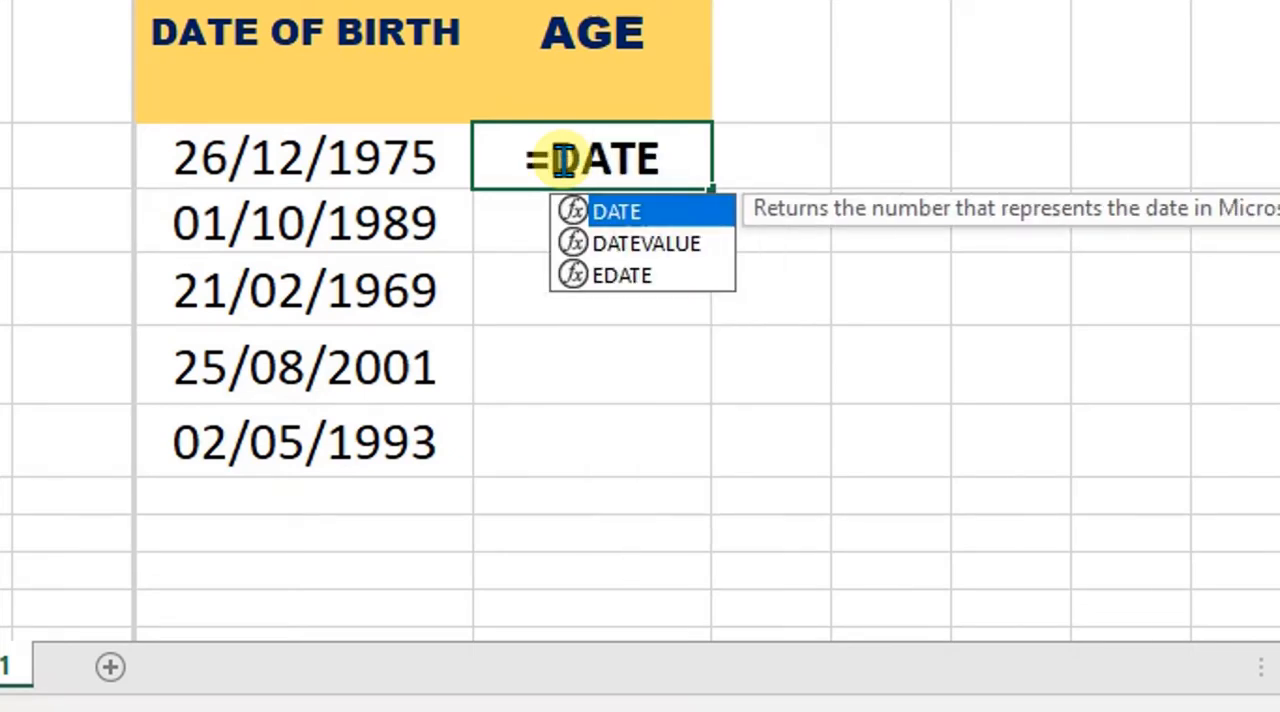
{"action": "type", "text": "DIF"}
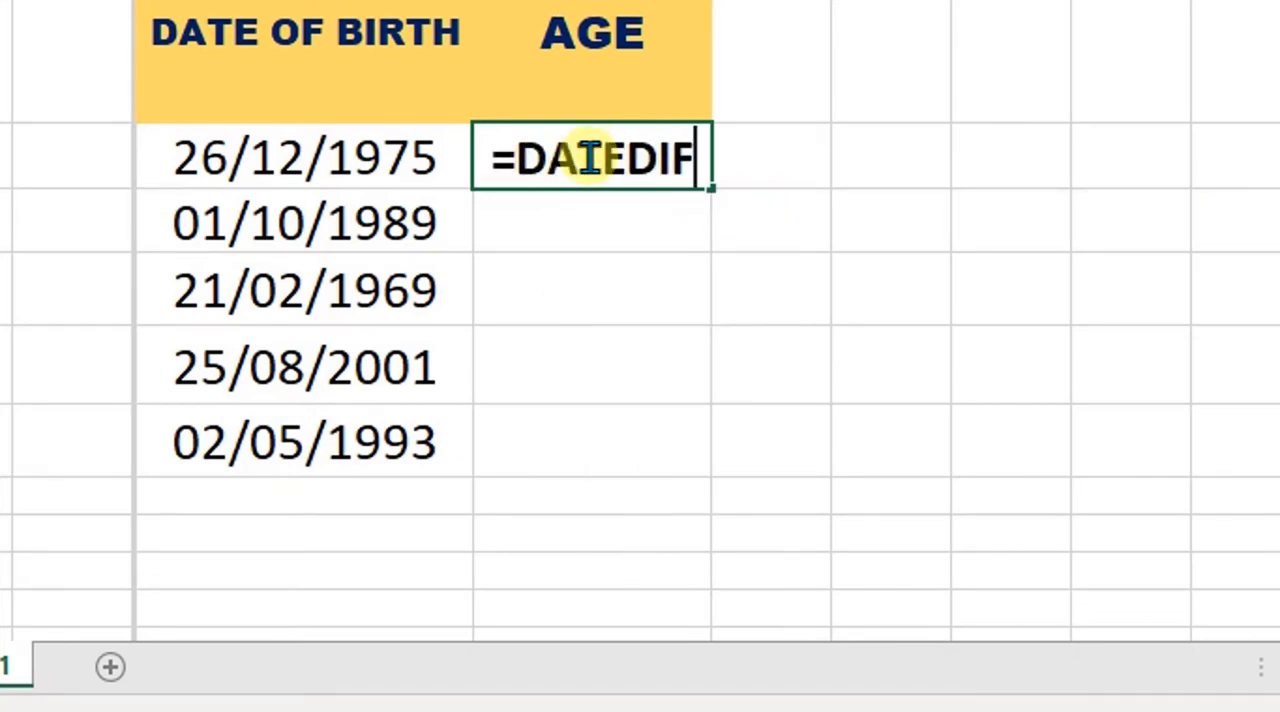
{"action": "type", "text": "("}
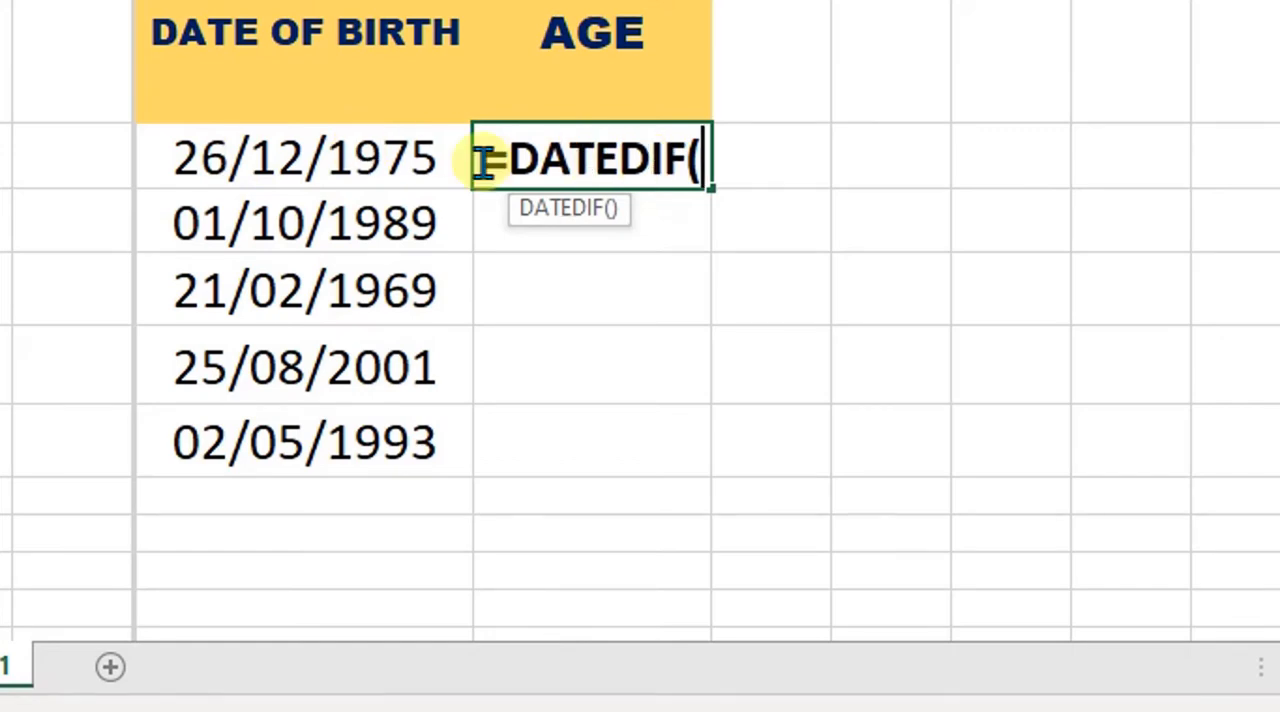
{"action": "left_click", "coordinate": [276, 160]}
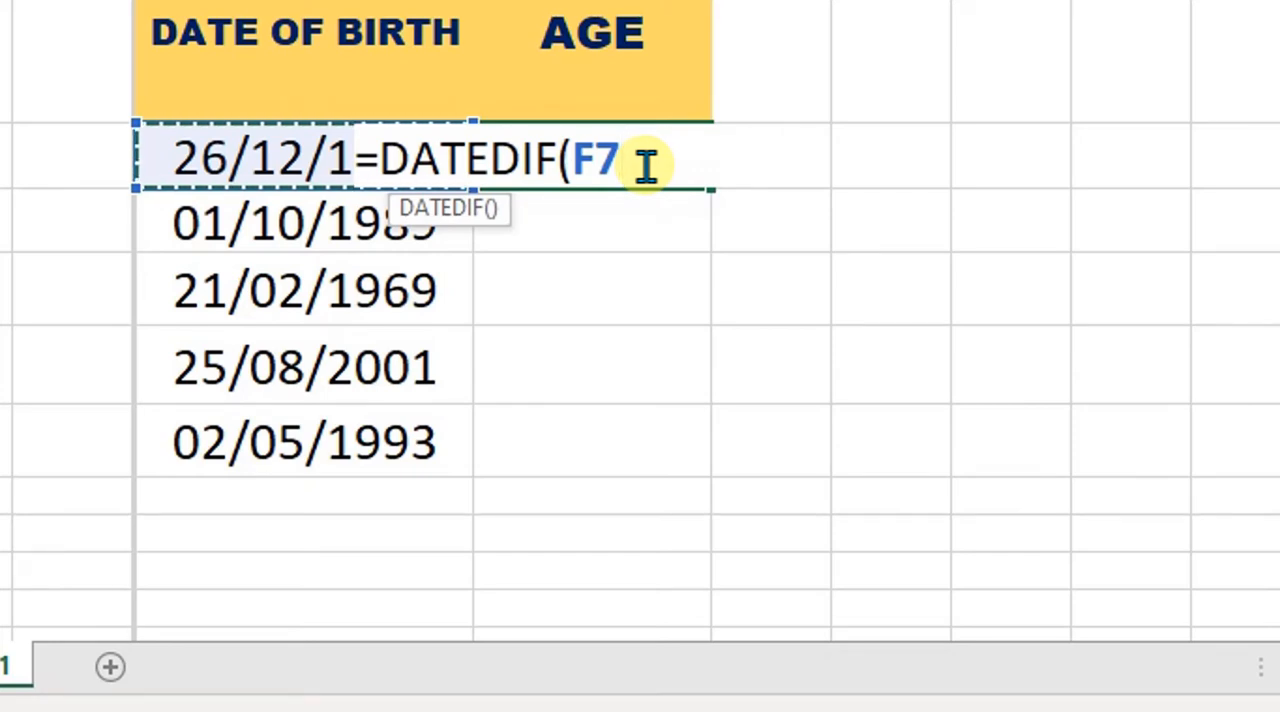
{"action": "type", "text": ","}
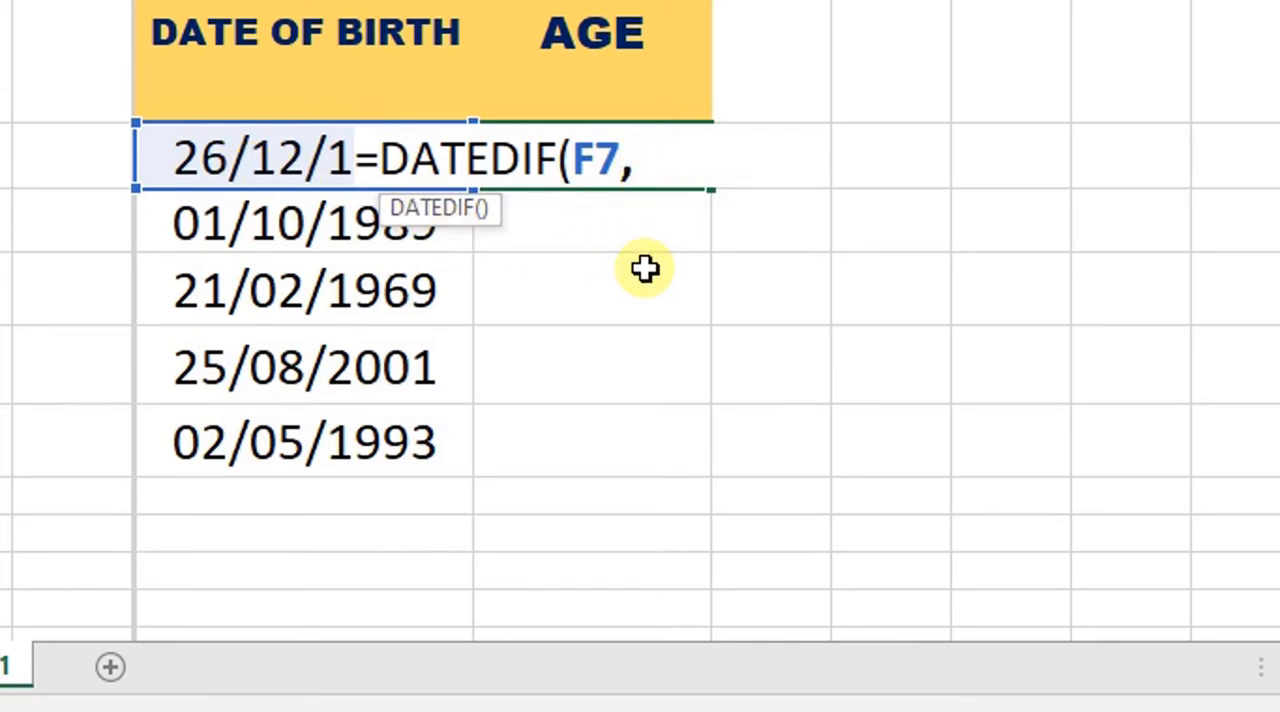
{"action": "type", "text": "TODAY"}
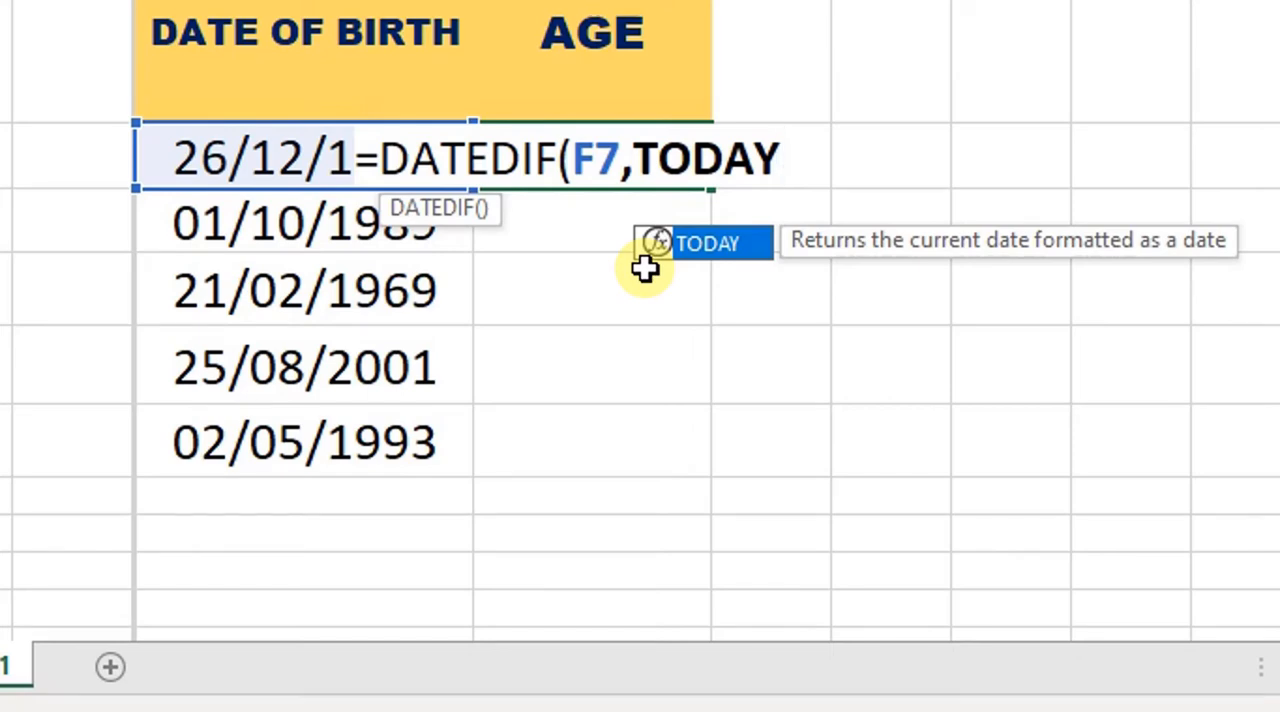
{"action": "type", "text": "("}
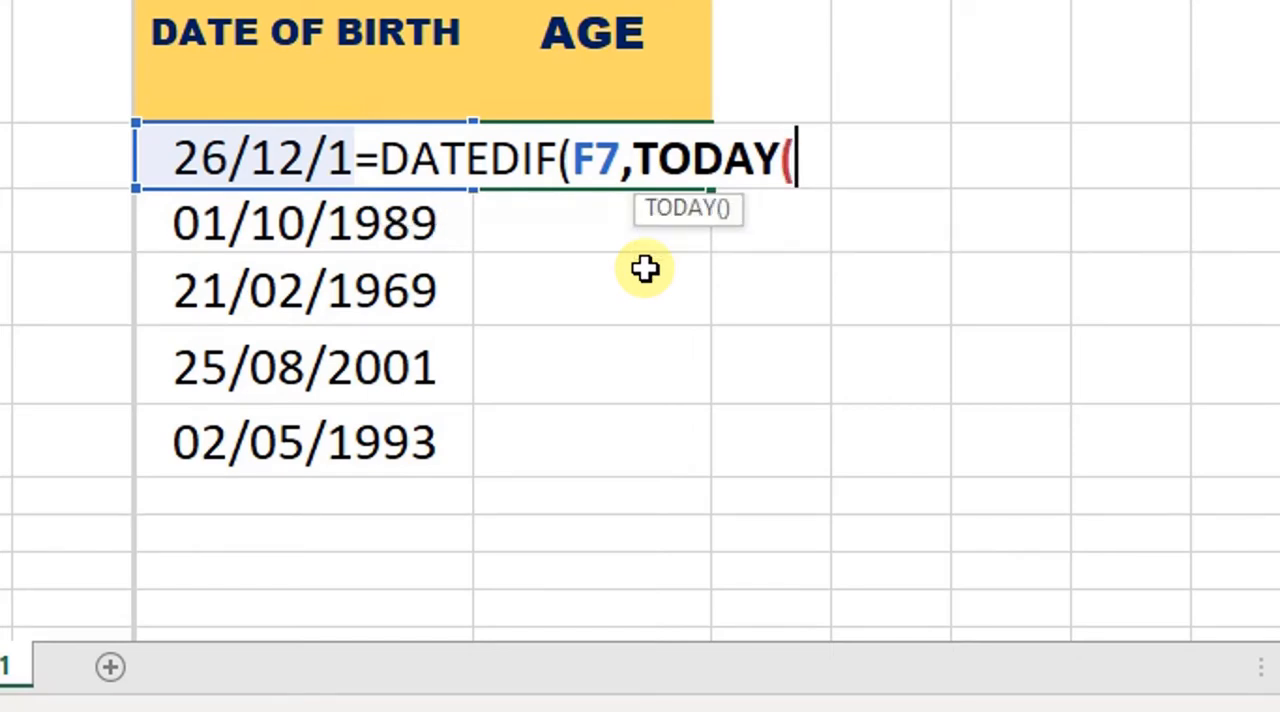
{"action": "type", "text": "),"}
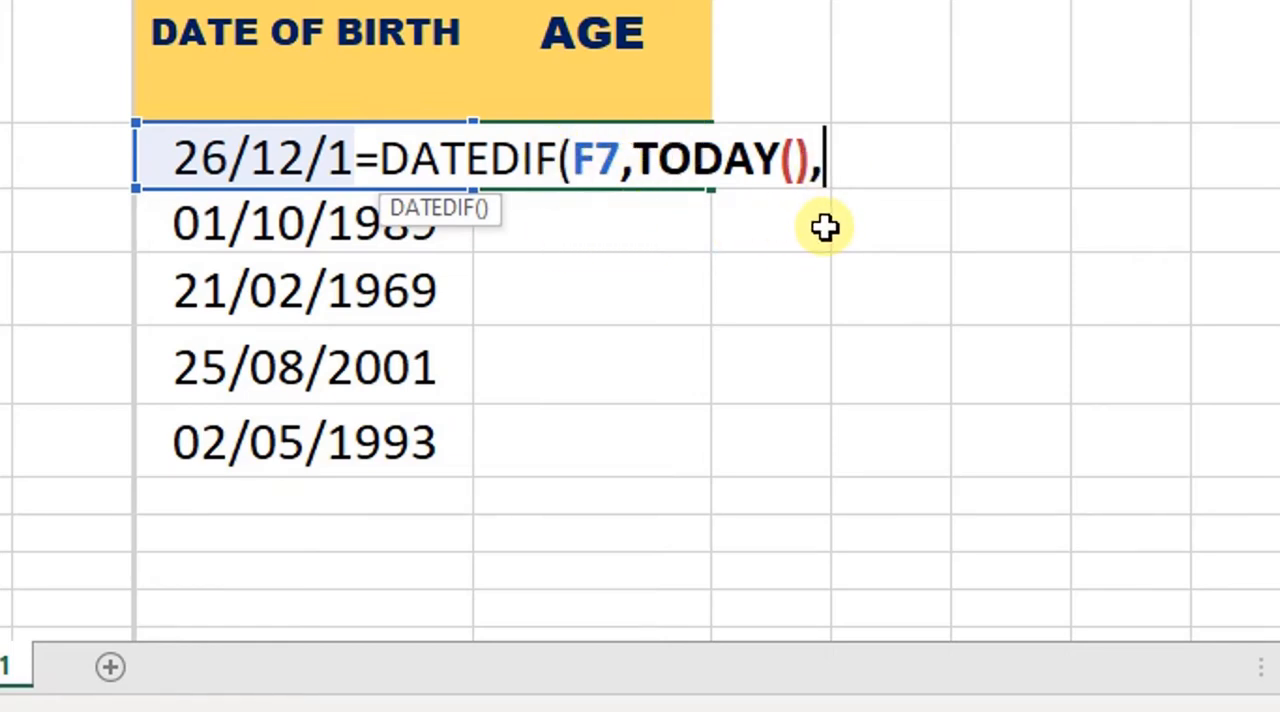
{"action": "type", "text": "\"Y"}
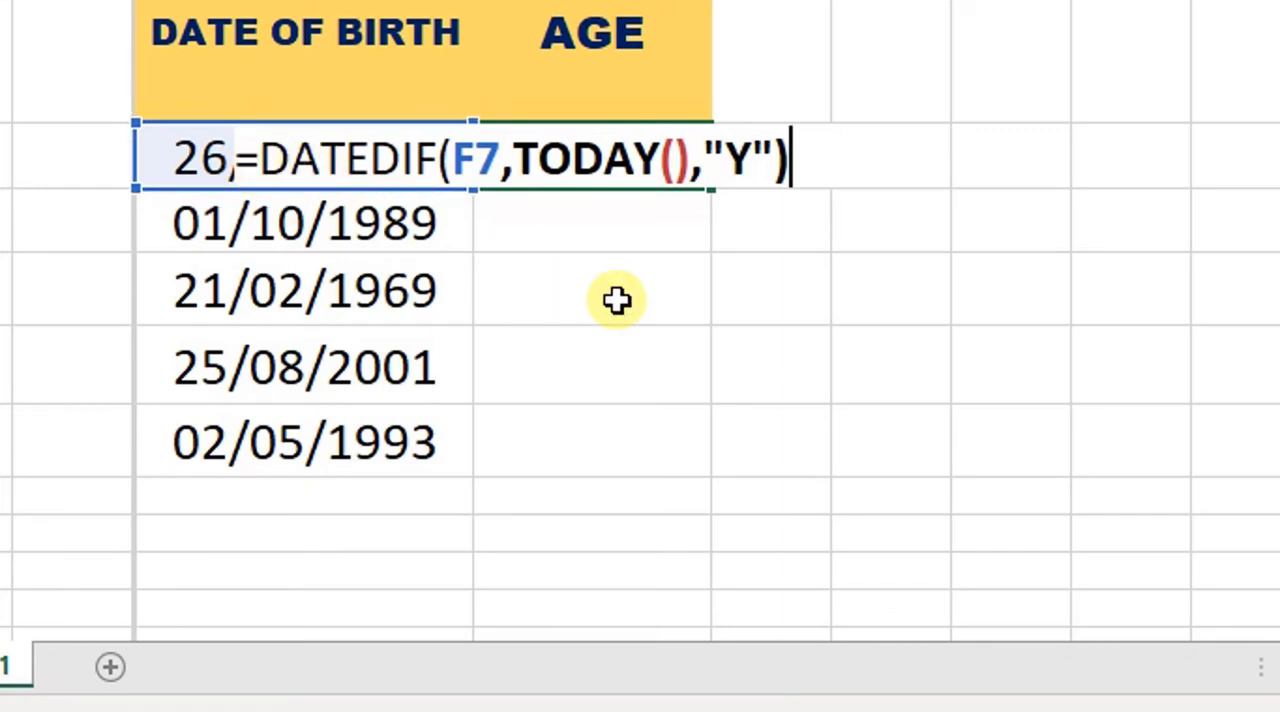
Erase the whole drafted DATEDIF formula from cell G7 while still editing it
{"action": "key", "text": "BackSpace"}
{"action": "key", "text": "BackSpace"}
{"action": "key", "text": "BackSpace"}
{"action": "key", "text": "BackSpace"}
{"action": "key", "text": "BackSpace"}
{"action": "key", "text": "BackSpace"}
{"action": "key", "text": "BackSpace"}
{"action": "key", "text": "BackSpace"}
{"action": "key", "text": "BackSpace"}
{"action": "key", "text": "BackSpace"}
{"action": "key", "text": "BackSpace"}
{"action": "key", "text": "BackSpace"}
{"action": "key", "text": "BackSpace"}
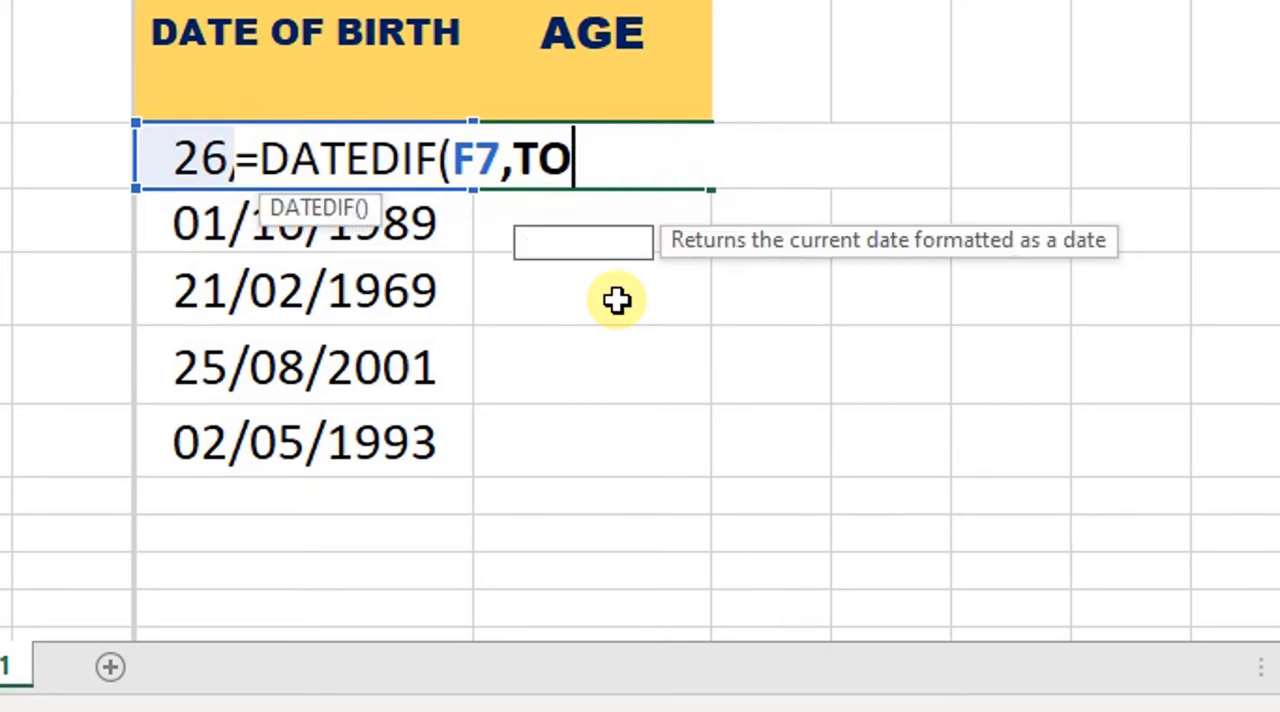
{"action": "key", "text": "BackSpace"}
{"action": "key", "text": "BackSpace"}
{"action": "key", "text": "BackSpace"}
{"action": "key", "text": "BackSpace"}
{"action": "key", "text": "BackSpace"}
{"action": "key", "text": "BackSpace"}
{"action": "key", "text": "BackSpace"}
{"action": "key", "text": "BackSpace"}
{"action": "key", "text": "BackSpace"}
{"action": "key", "text": "BackSpace"}
{"action": "key", "text": "BackSpace"}
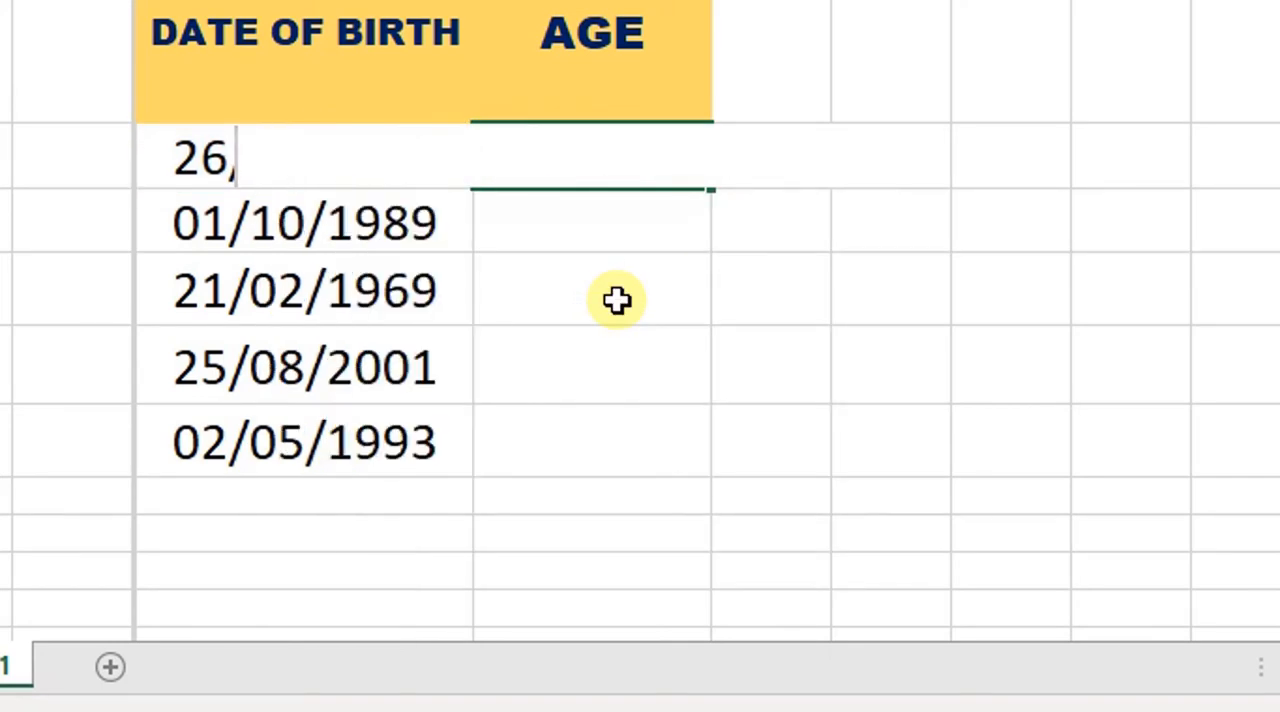
Enter the age formula =DATEDIF(F7,TODAY(),"Y") in cell G7
{"action": "type", "text": "=DATEDIF"}
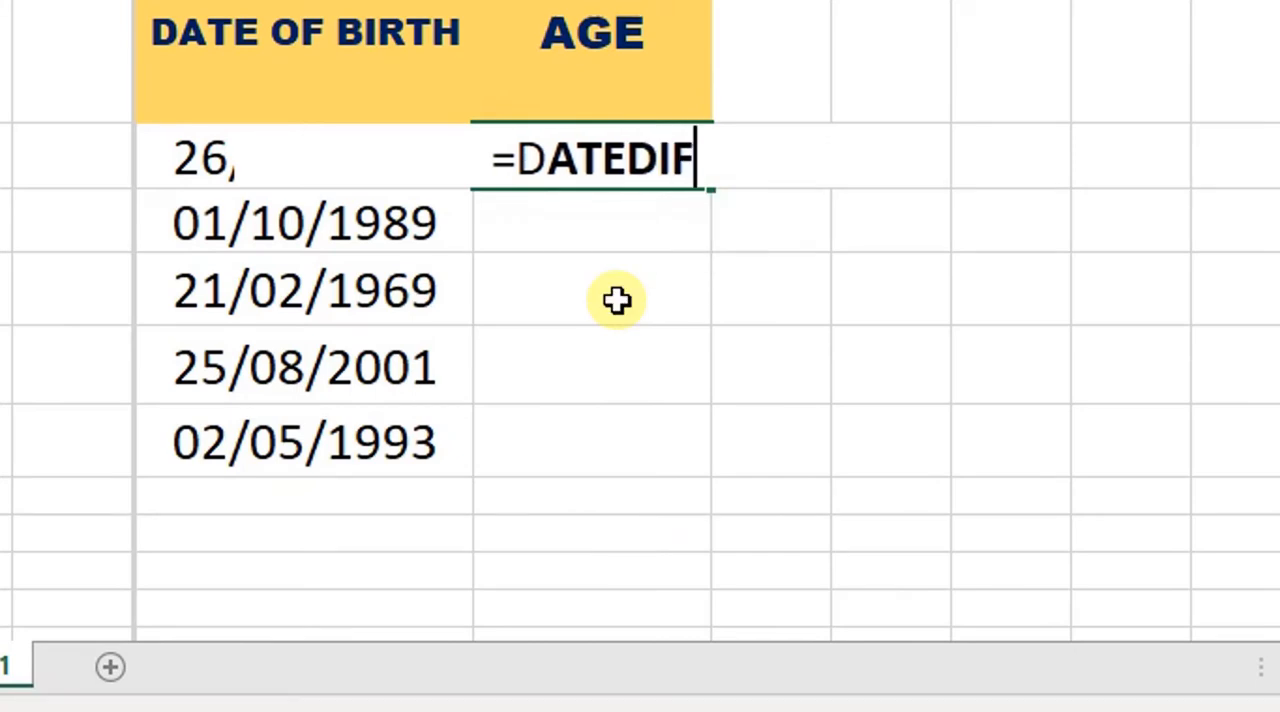
{"action": "type", "text": "("}
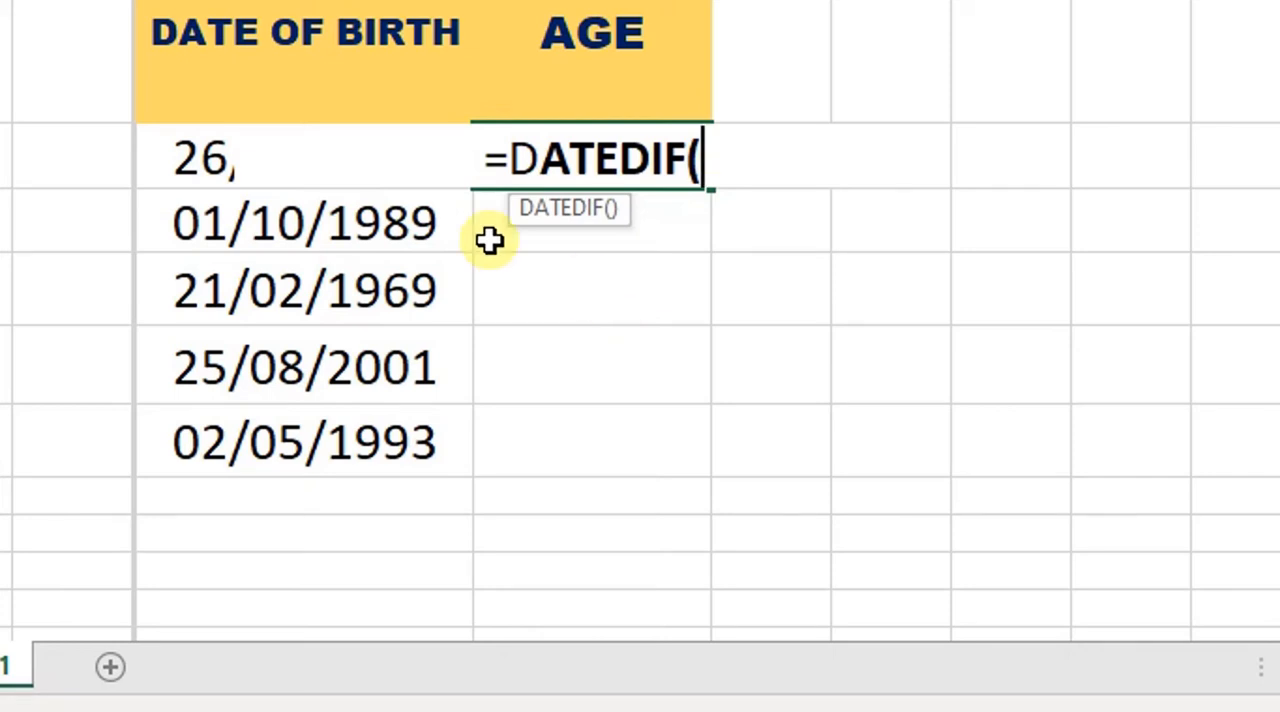
{"action": "left_click", "coordinate": [173, 172]}
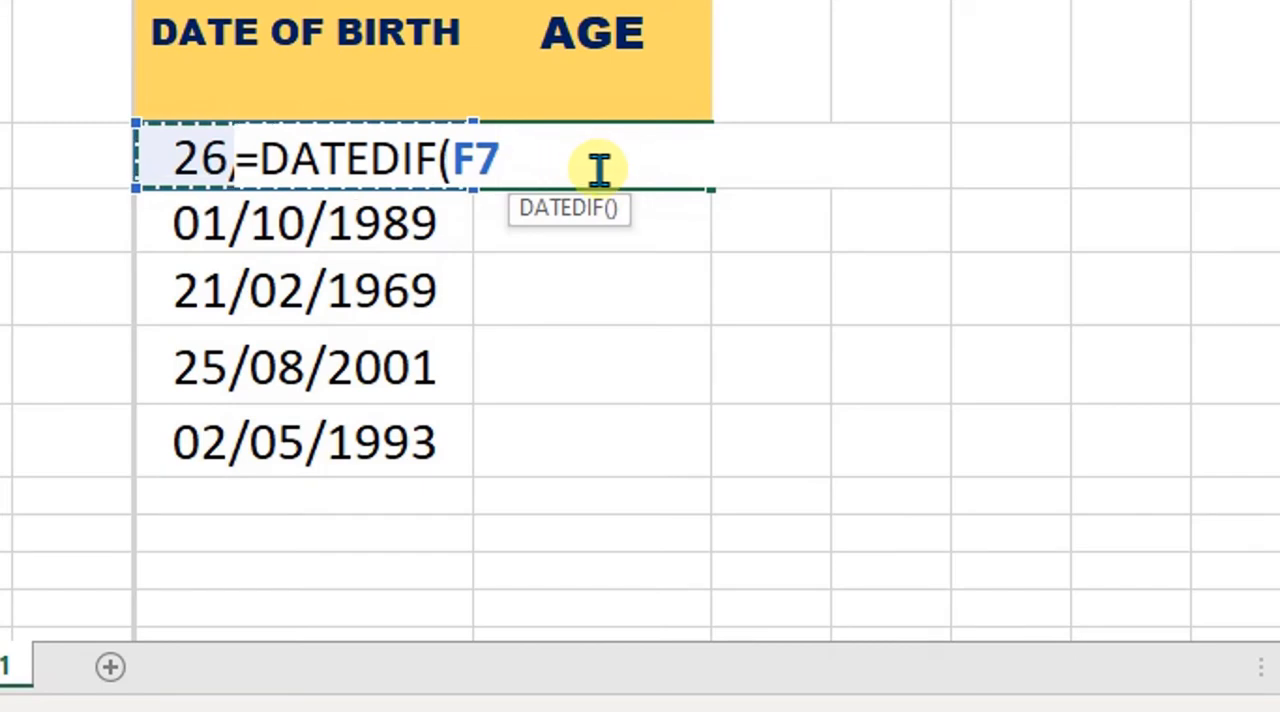
{"action": "type", "text": ","}
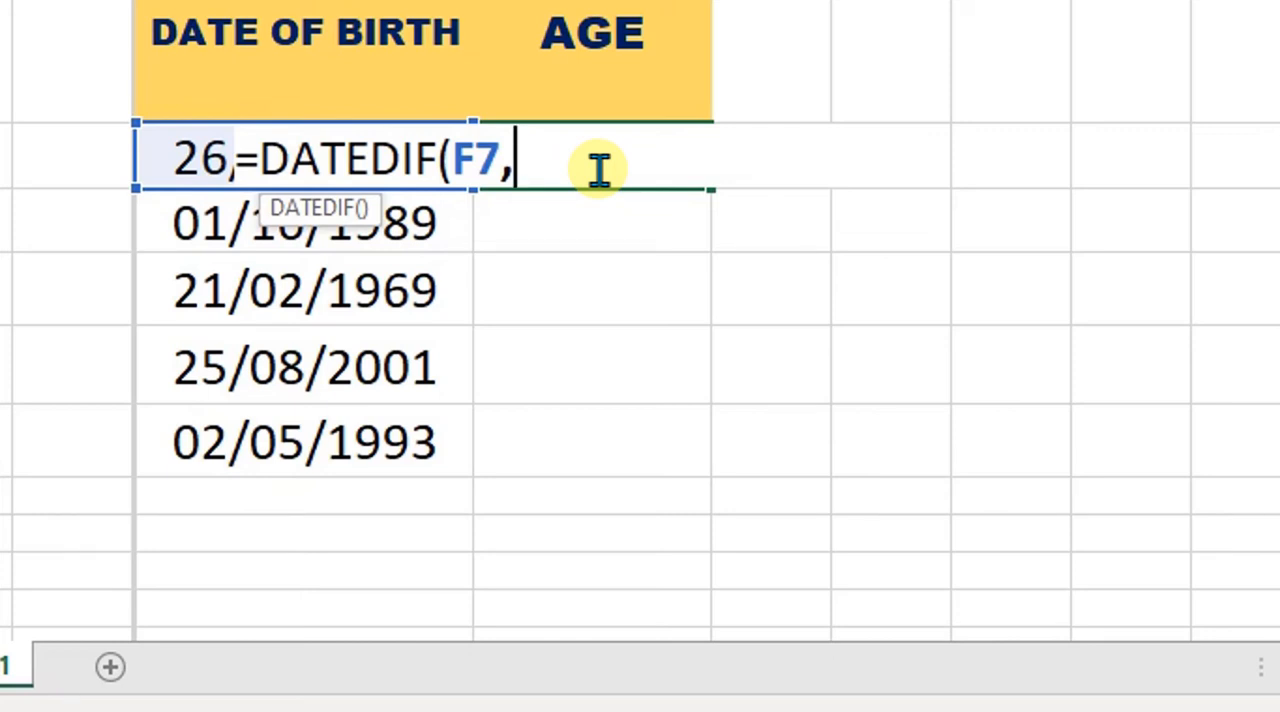
{"action": "type", "text": "TO"}
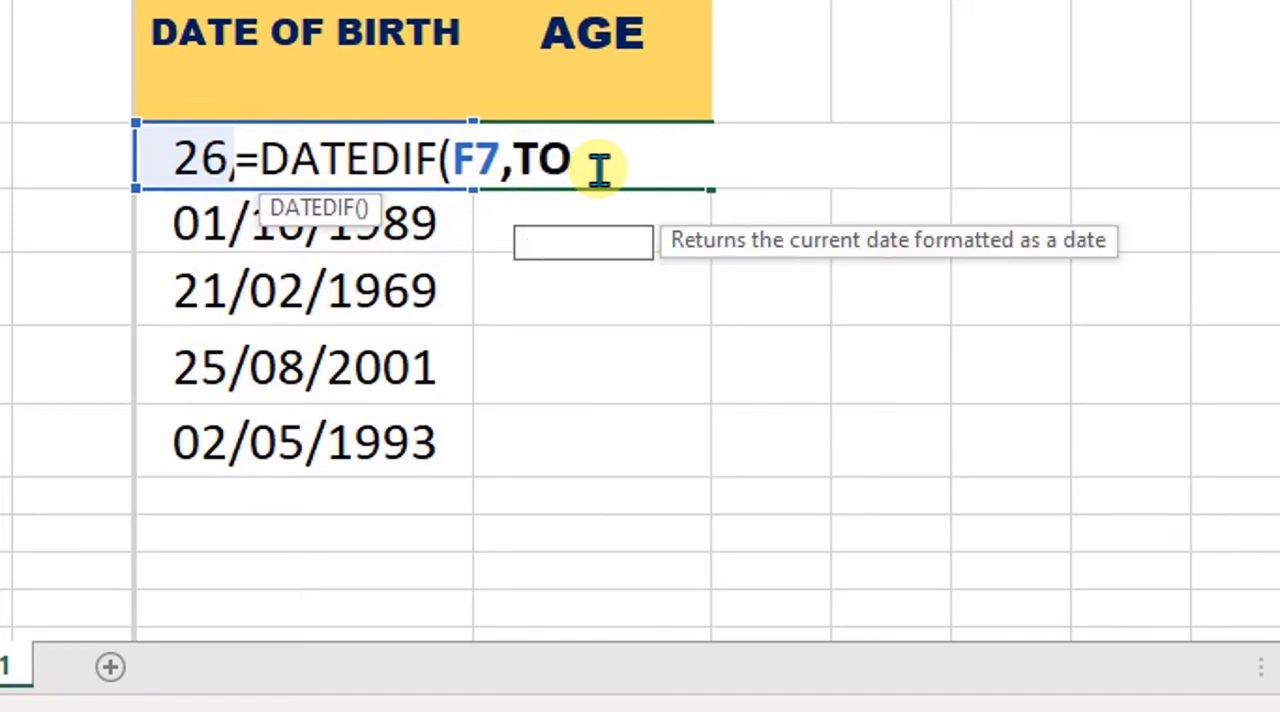
{"action": "type", "text": "DAY"}
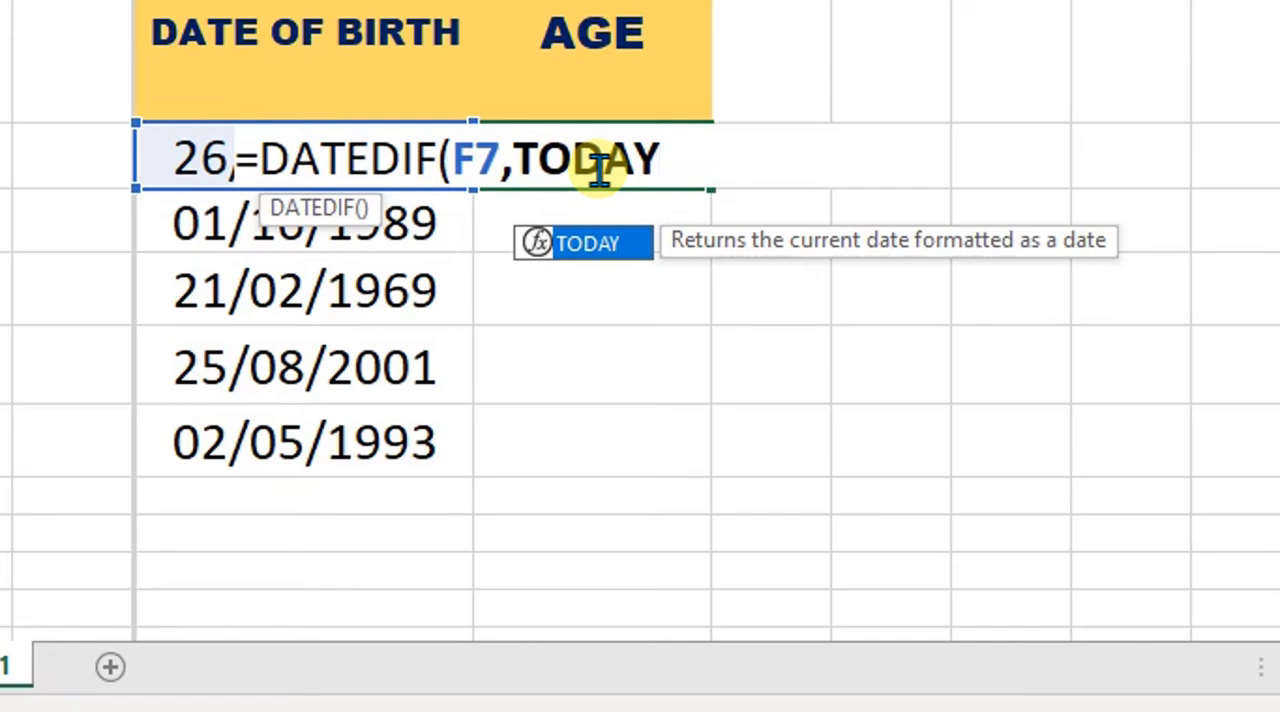
{"action": "type", "text": "("}
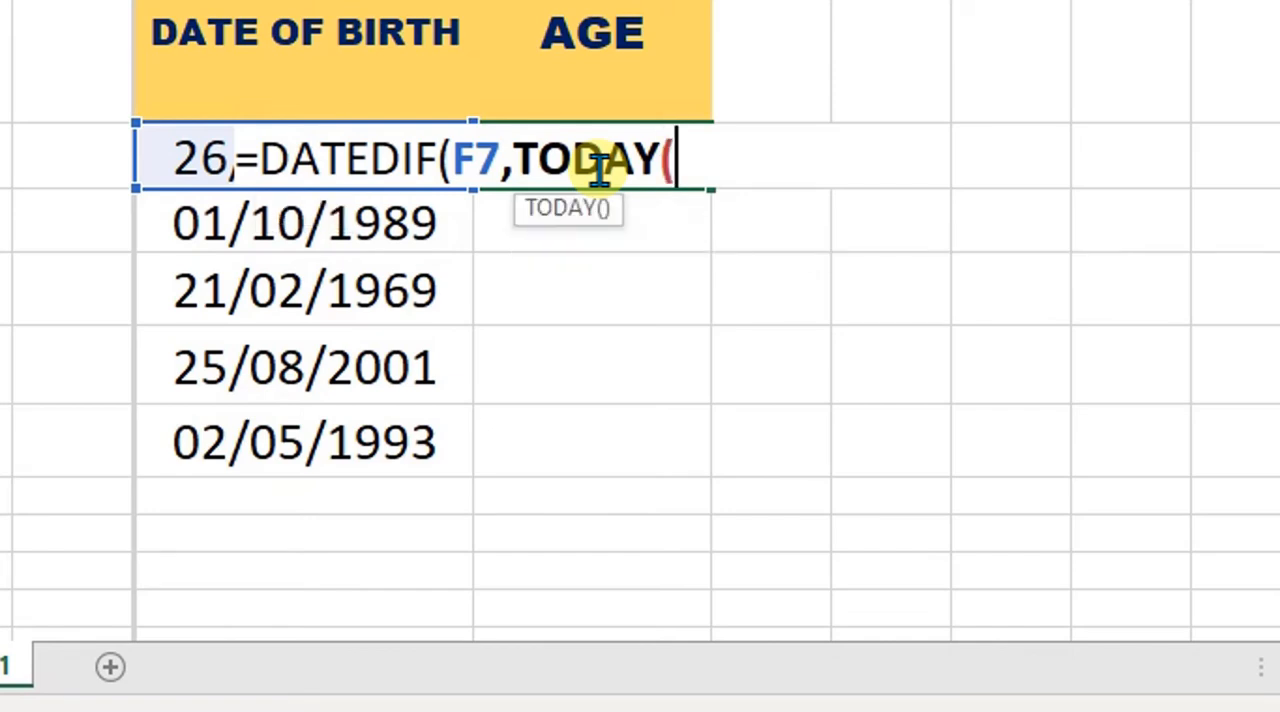
{"action": "type", "text": ")"}
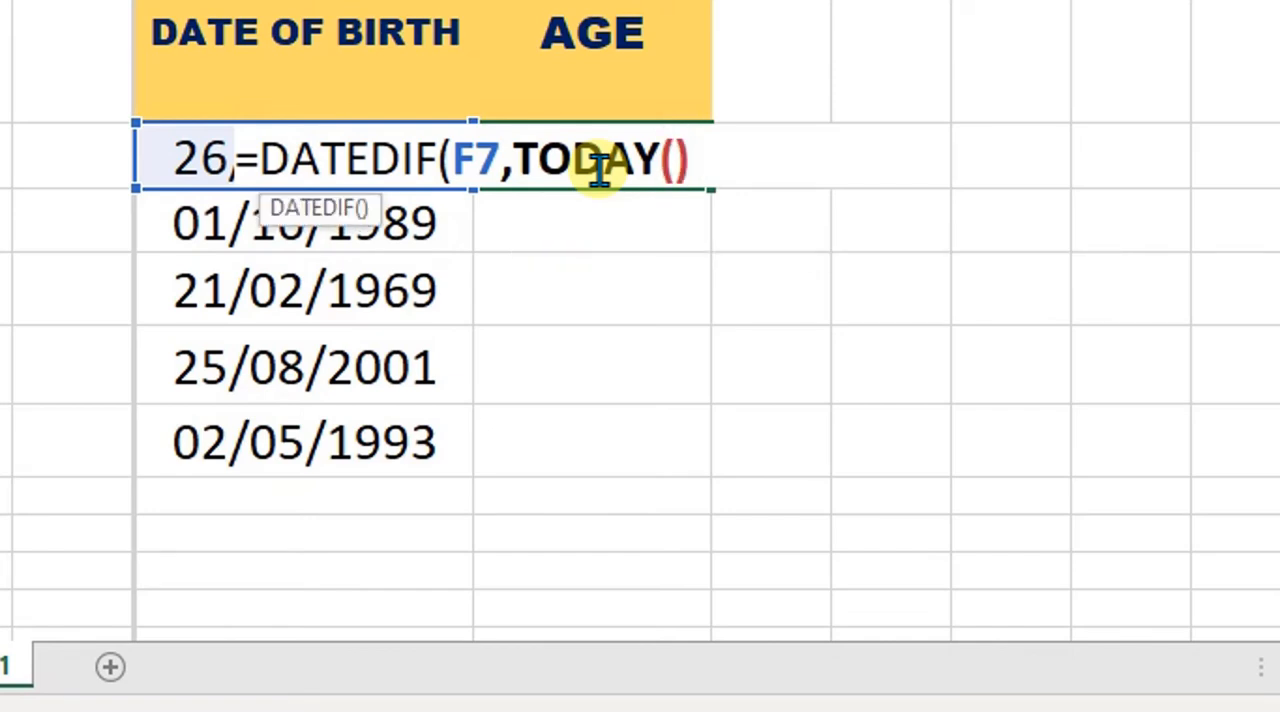
{"action": "type", "text": ","}
{"action": "type", "text": "Y\""}
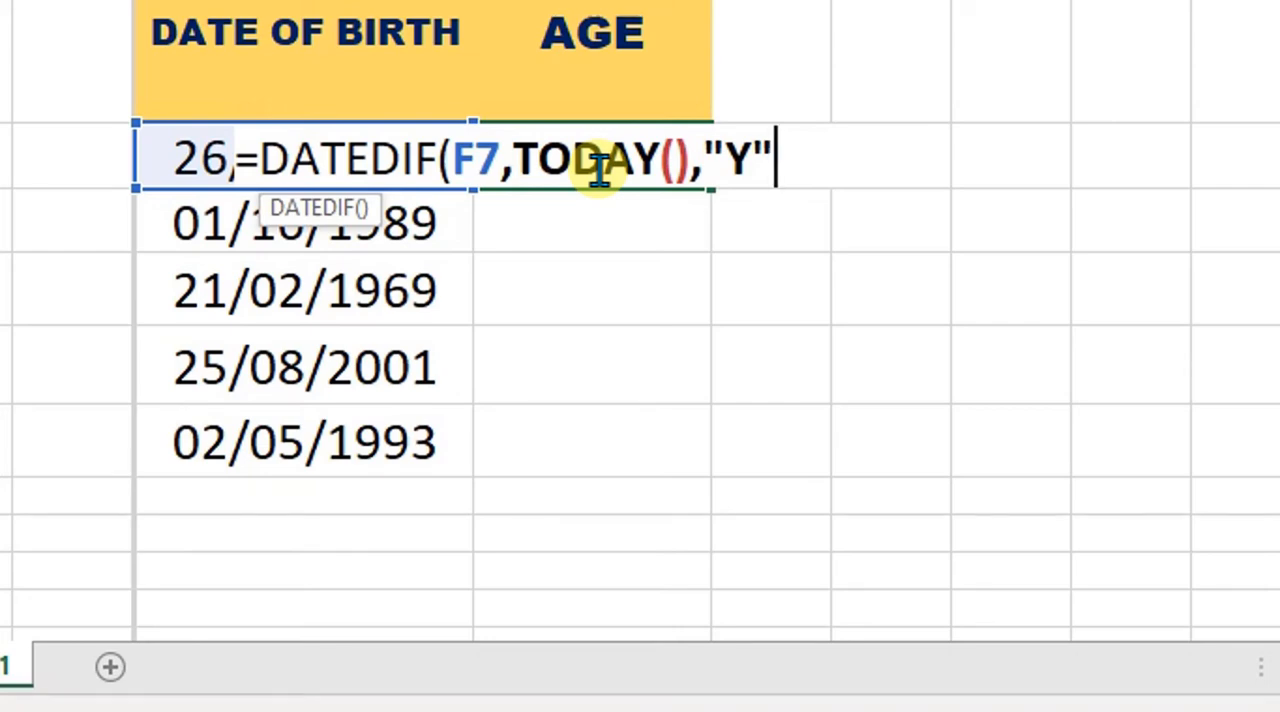
{"action": "type", "text": ")"}
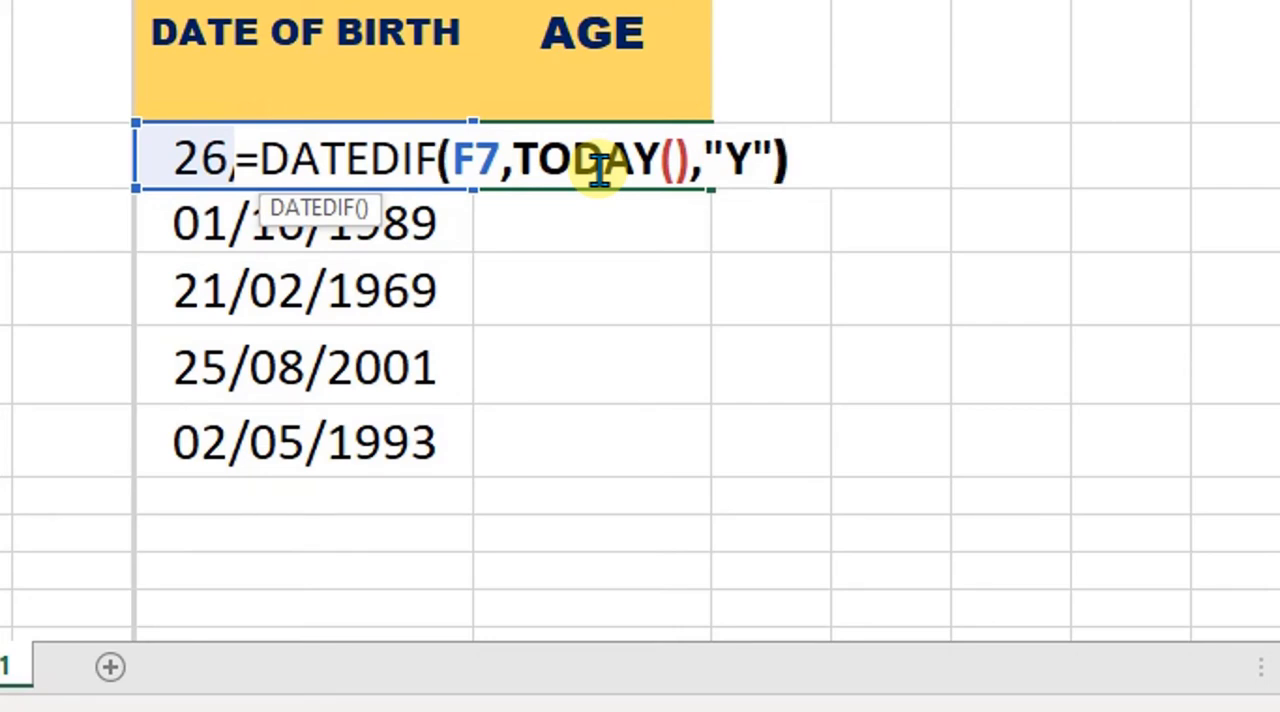
{"action": "key", "text": "Return"}
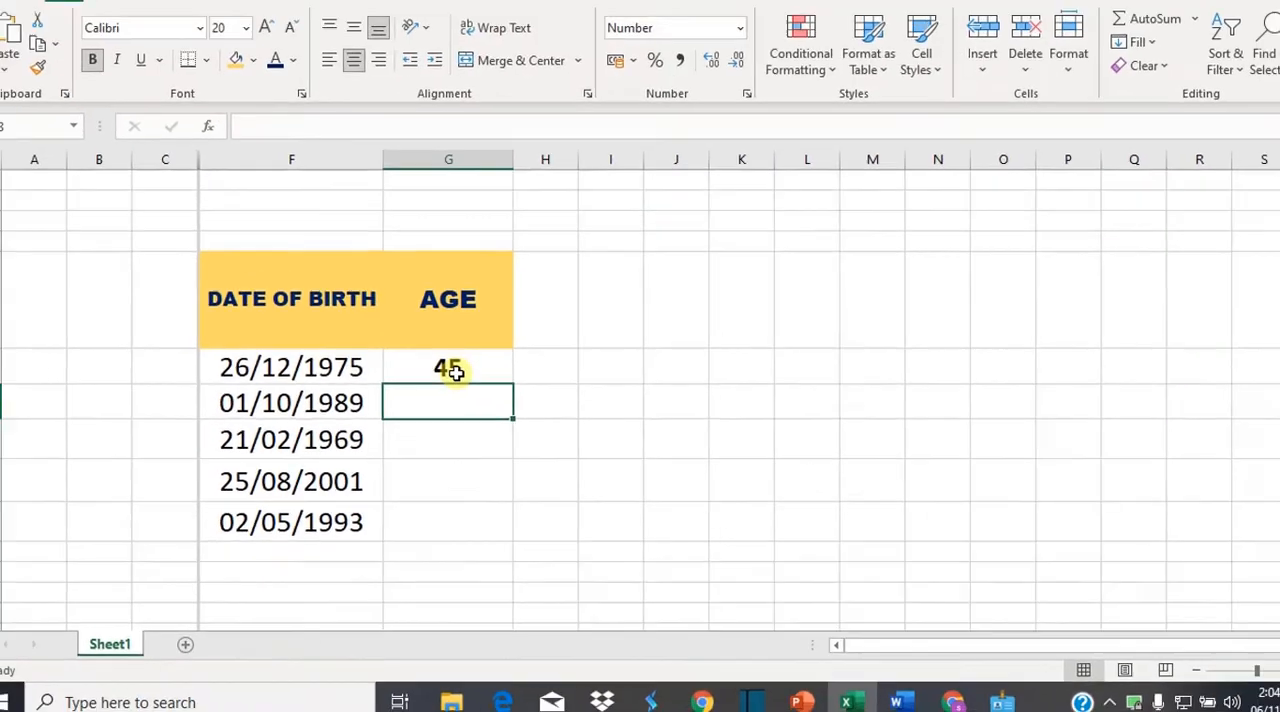
Review the formula in cell G7 against the date of birth in F7 and the current date
{"action": "left_click", "coordinate": [590, 158]}
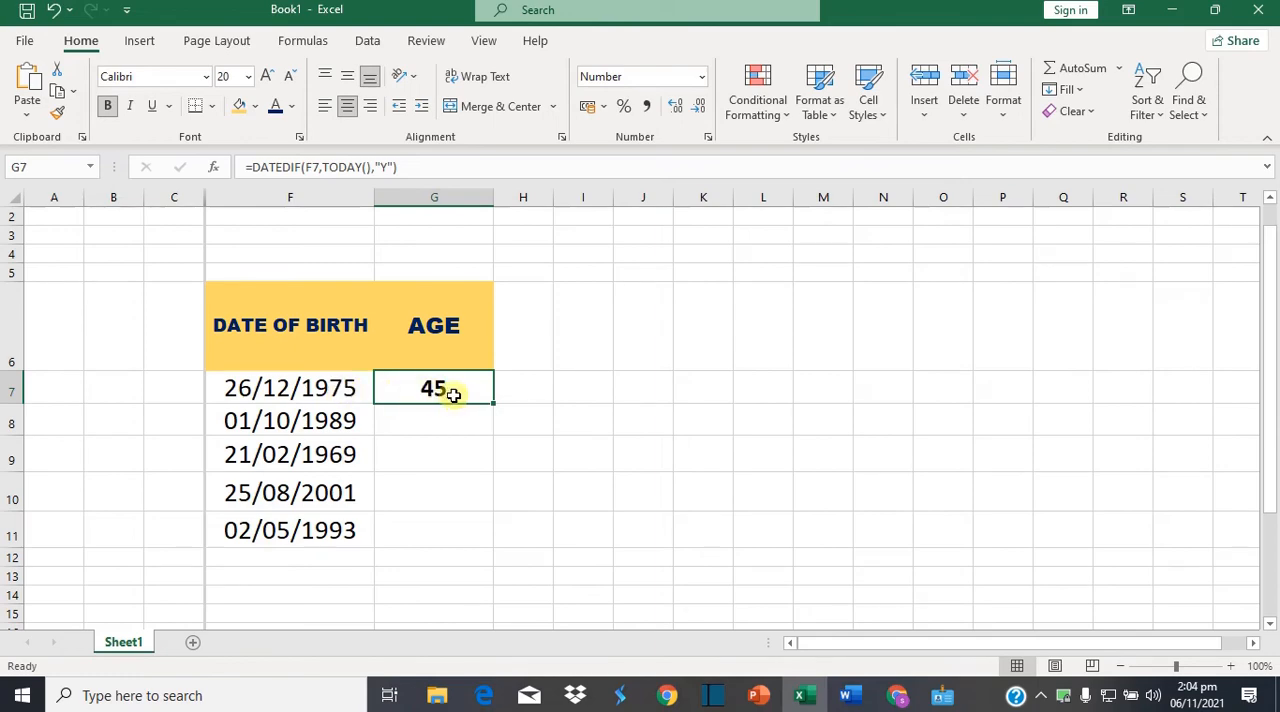
{"action": "left_click", "coordinate": [284, 389]}
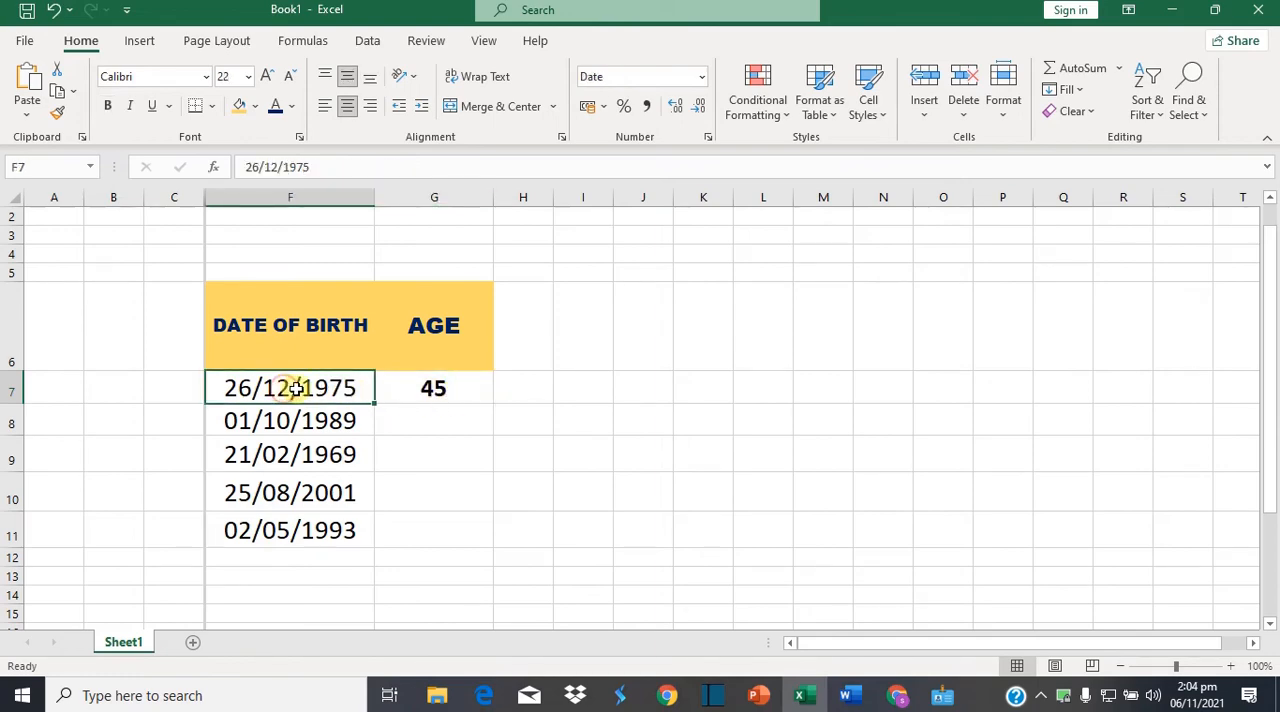
{"action": "left_click", "coordinate": [434, 388]}
{"action": "mouse_move", "coordinate": [1197, 700]}
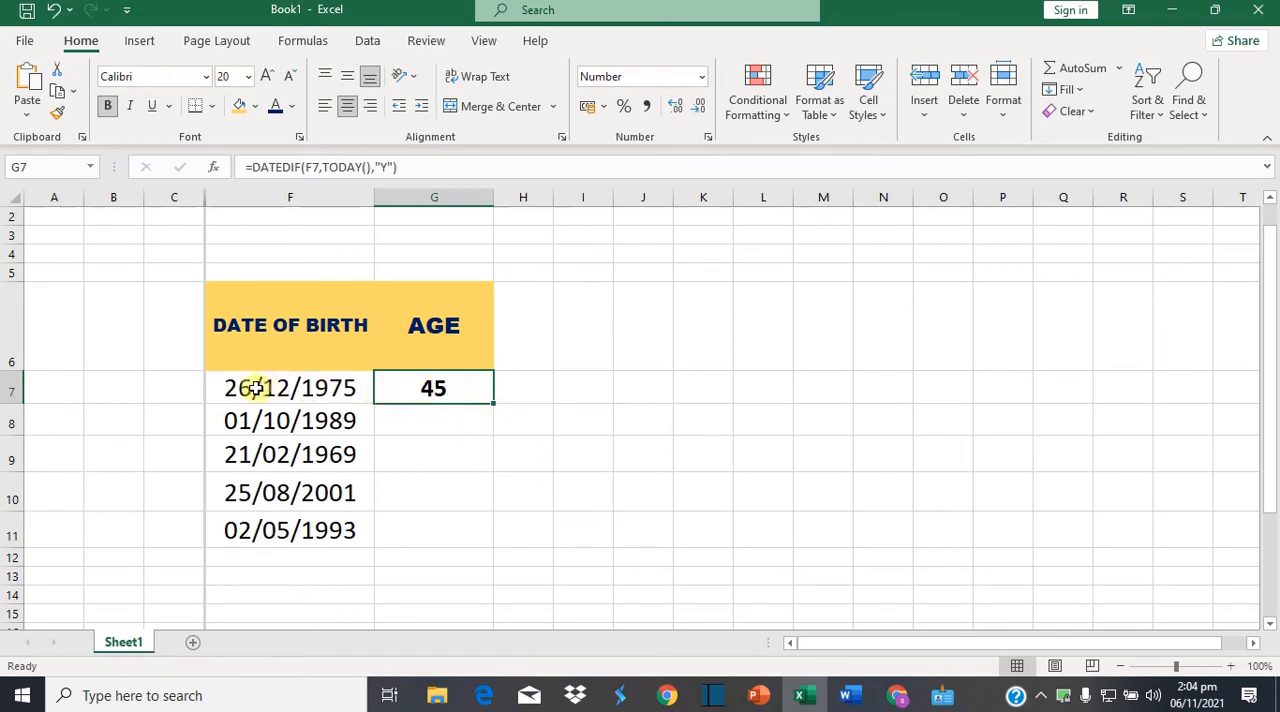
Enter the letter A in cell C7
{"action": "left_click", "coordinate": [175, 388]}
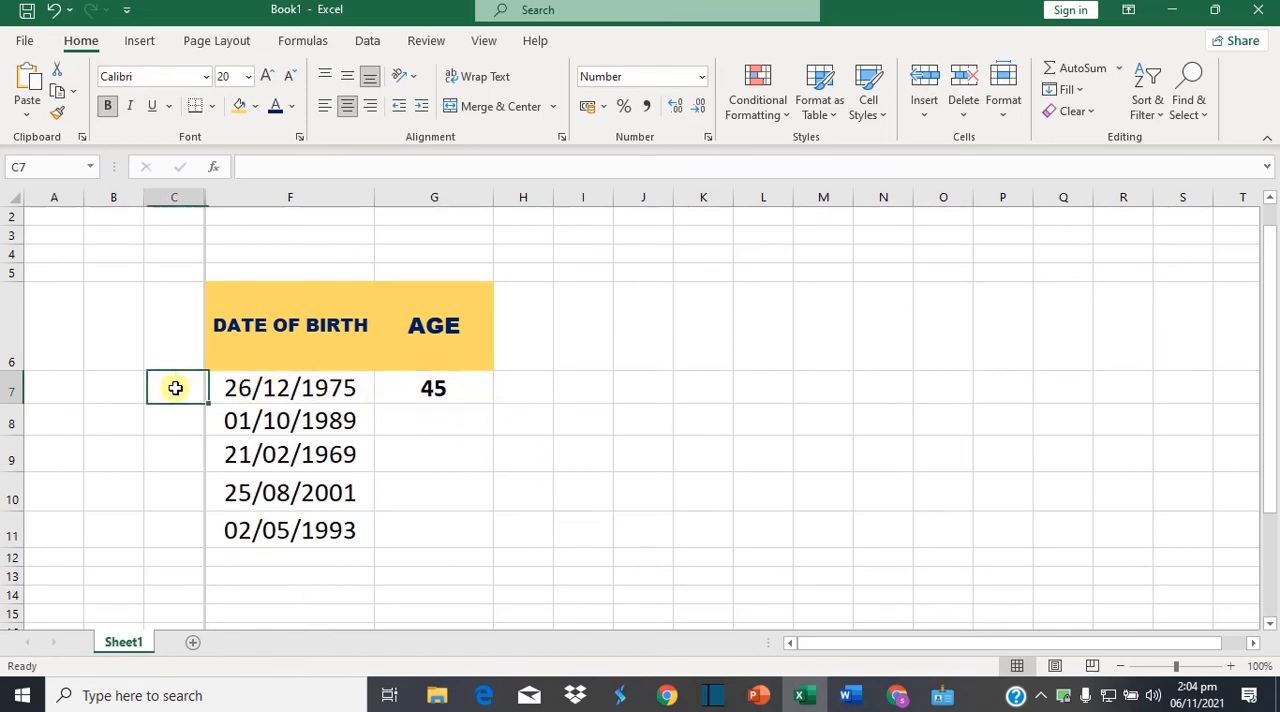
{"action": "type", "text": "A"}
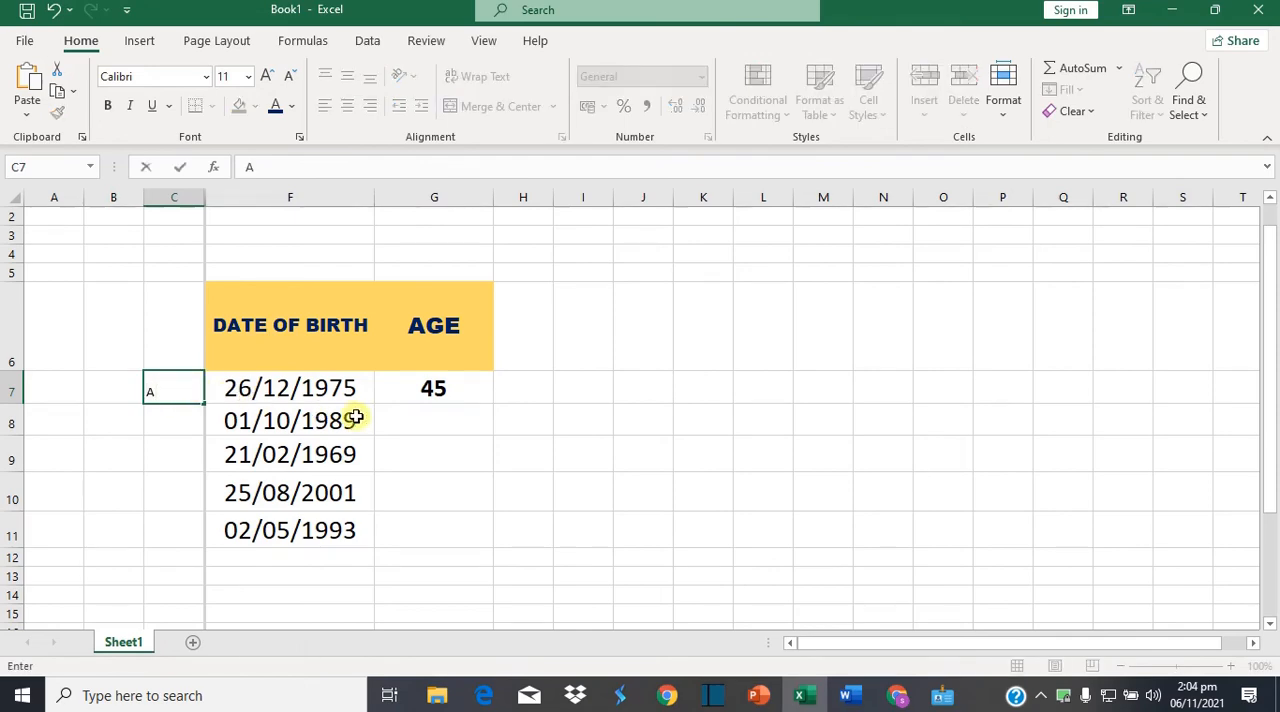
{"action": "left_click", "coordinate": [440, 392]}
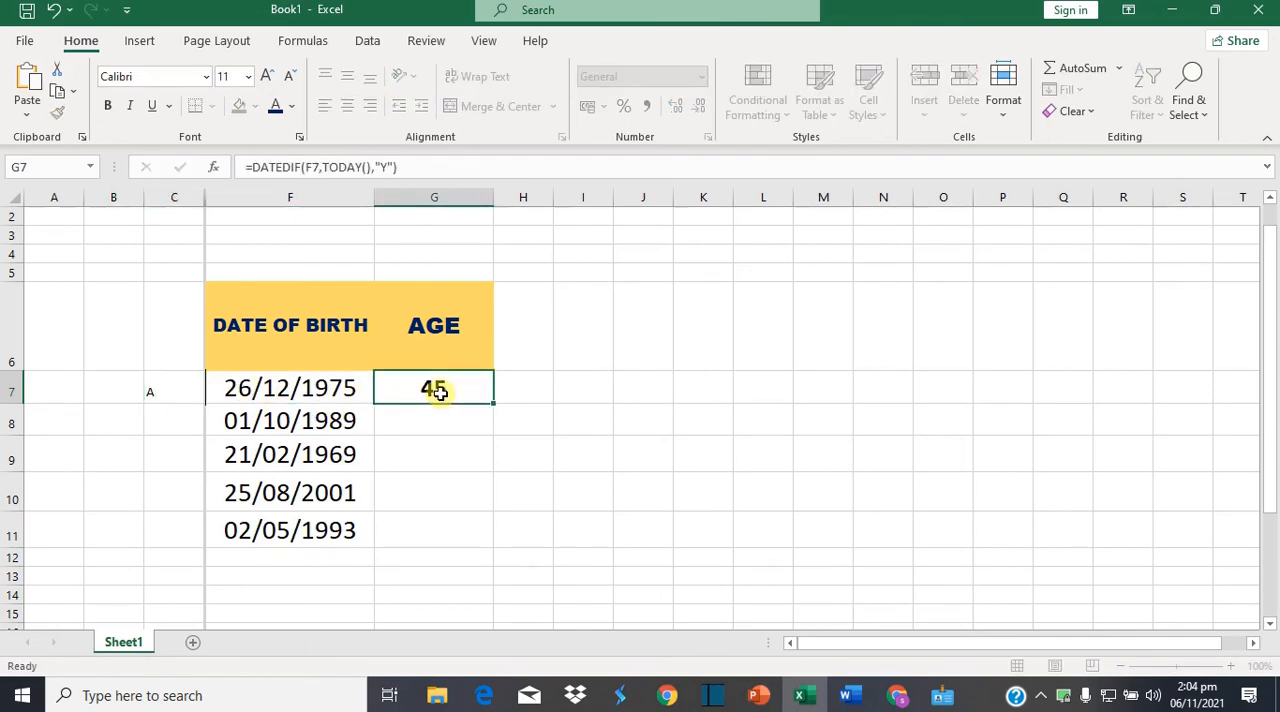
Fill the DATEDIF formula from cell G7 down through G11
{"action": "left_click", "coordinate": [283, 386]}
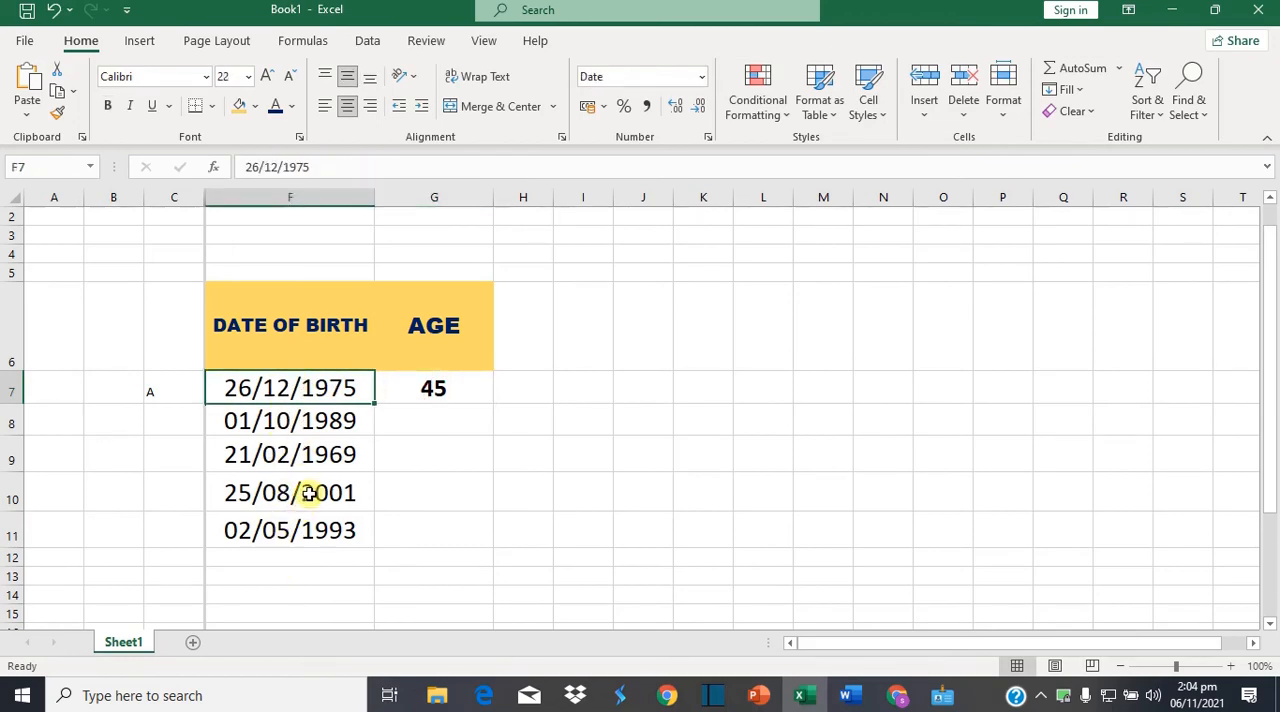
{"action": "left_click", "coordinate": [443, 385]}
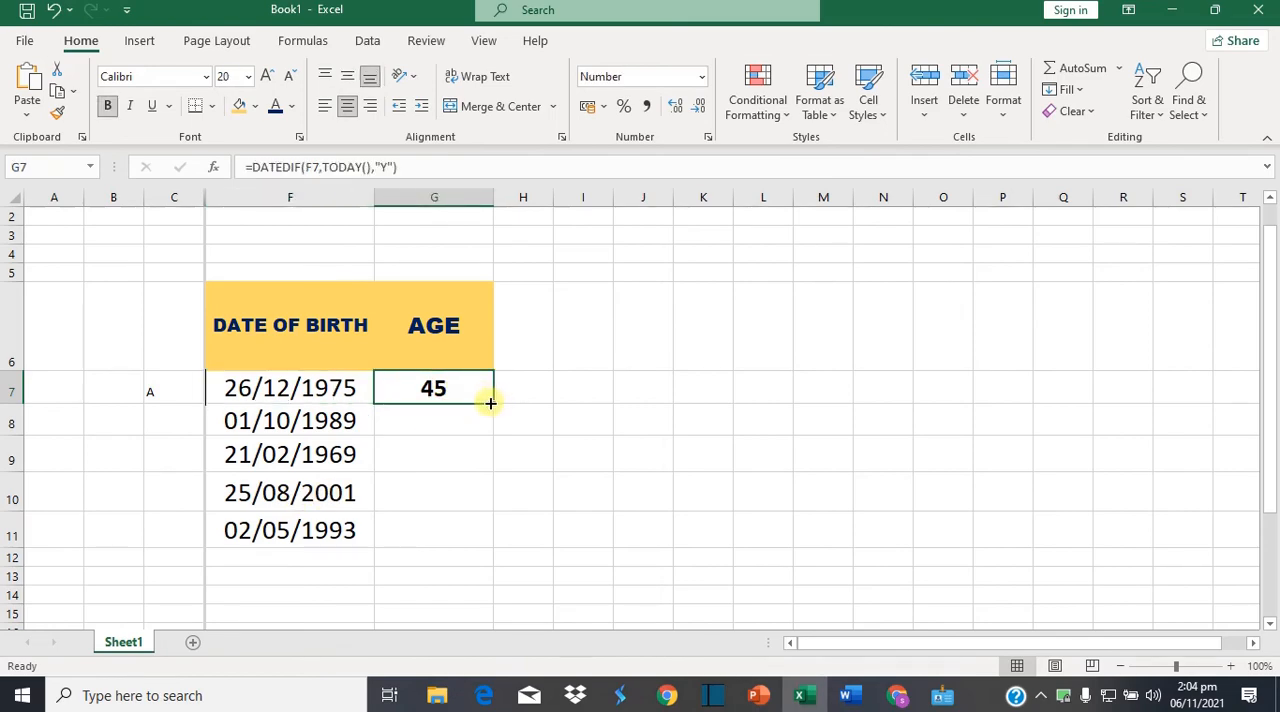
{"action": "double_click", "coordinate": [490, 402]}
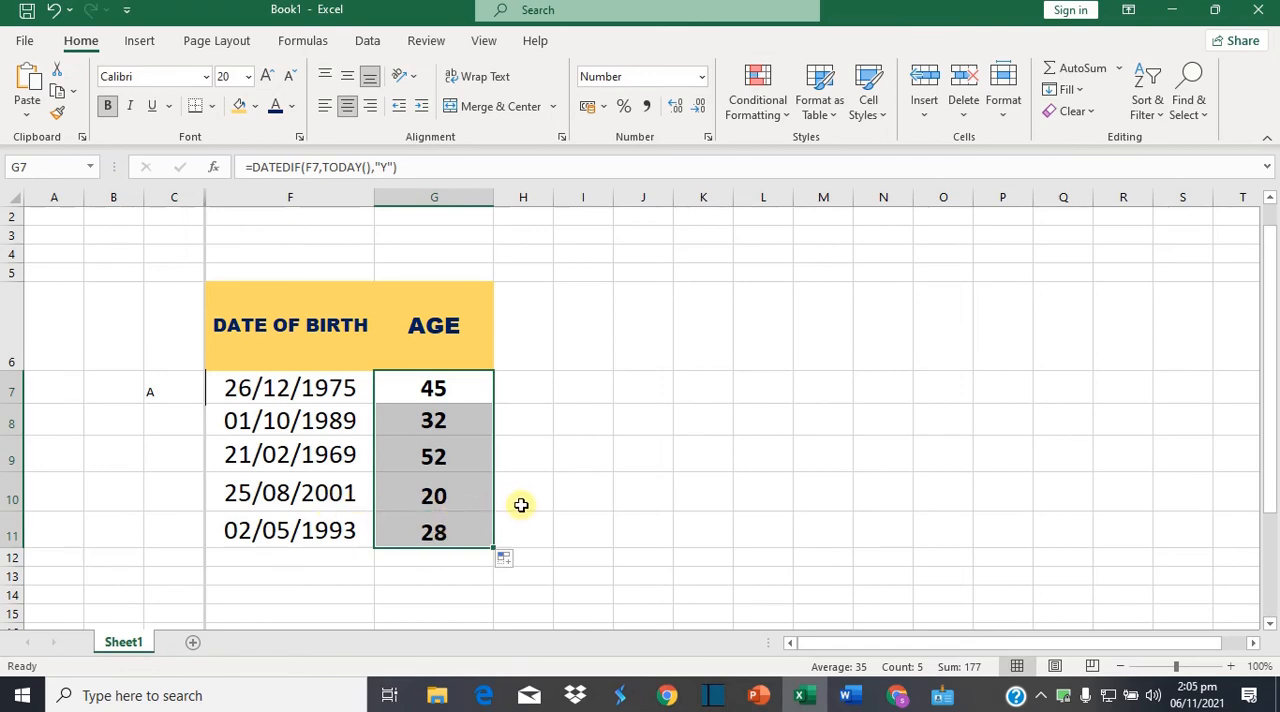
Inspect the age formulas in cells G11 and G7
{"action": "left_click", "coordinate": [521, 505]}
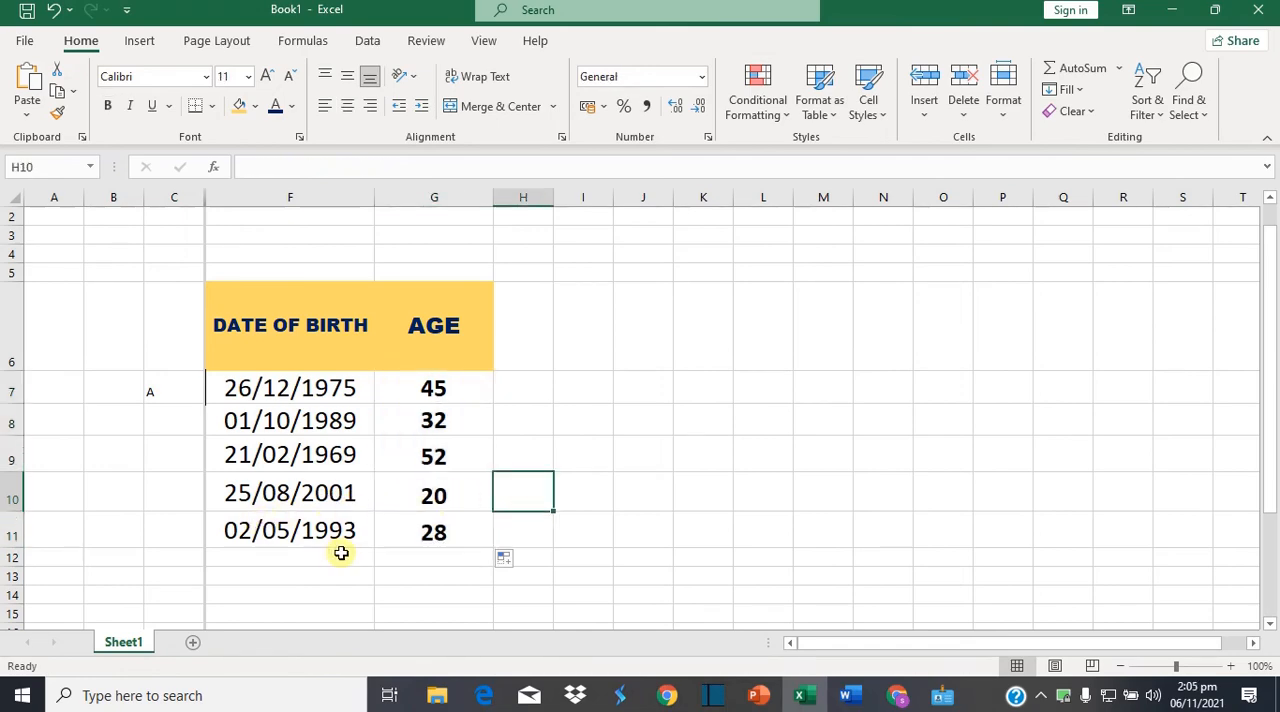
{"action": "left_click", "coordinate": [434, 537]}
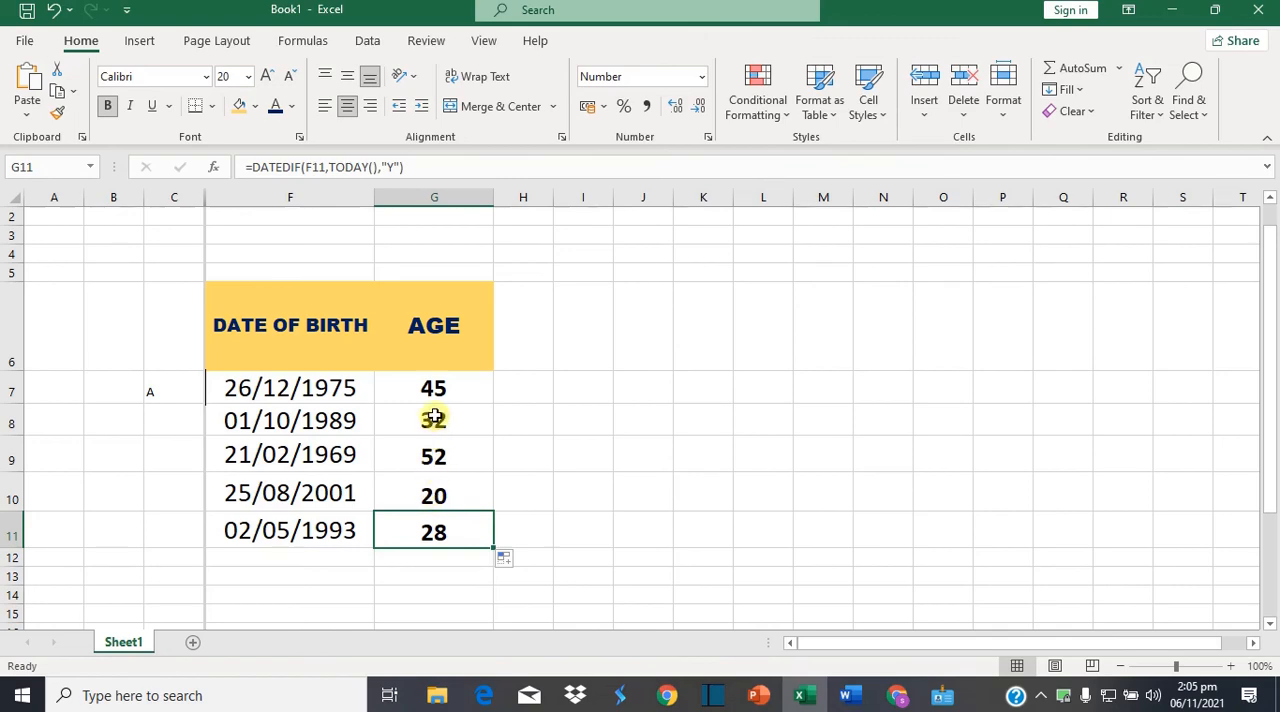
{"action": "left_click", "coordinate": [443, 387]}
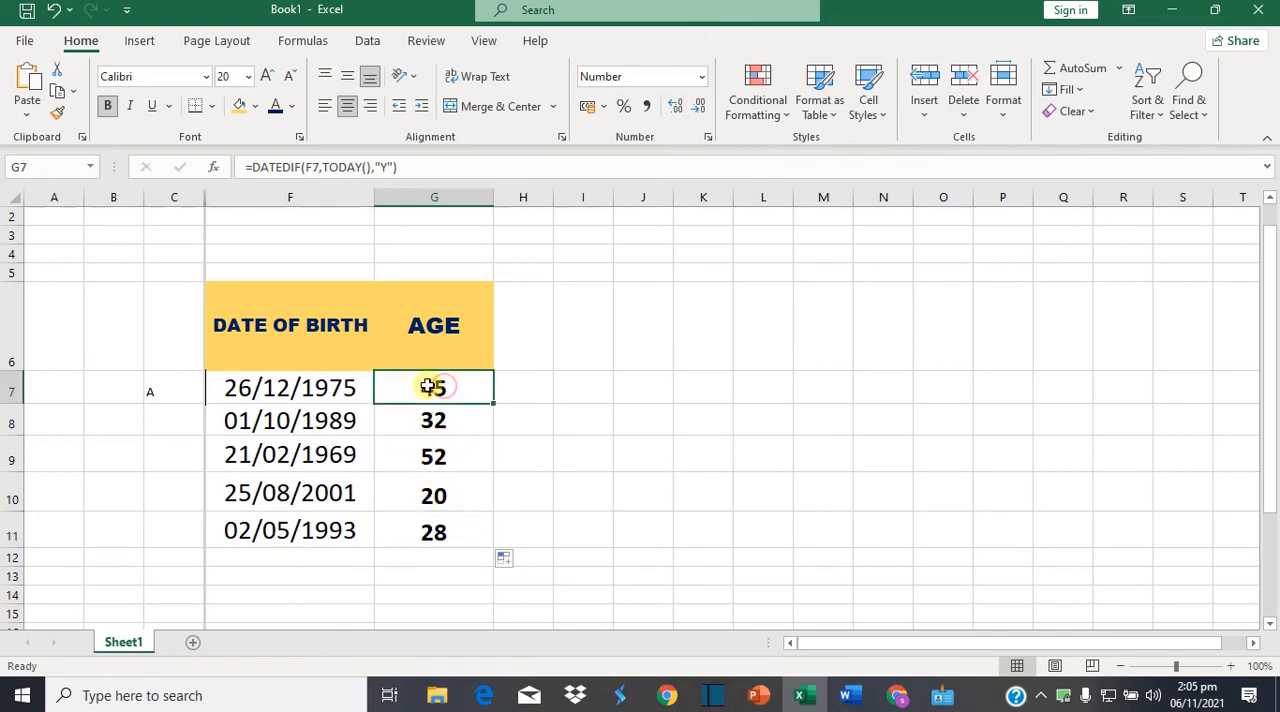
Check the number format settings of the date of birth cells F7:F11 and accept them as they are
{"action": "left_click", "coordinate": [308, 390]}
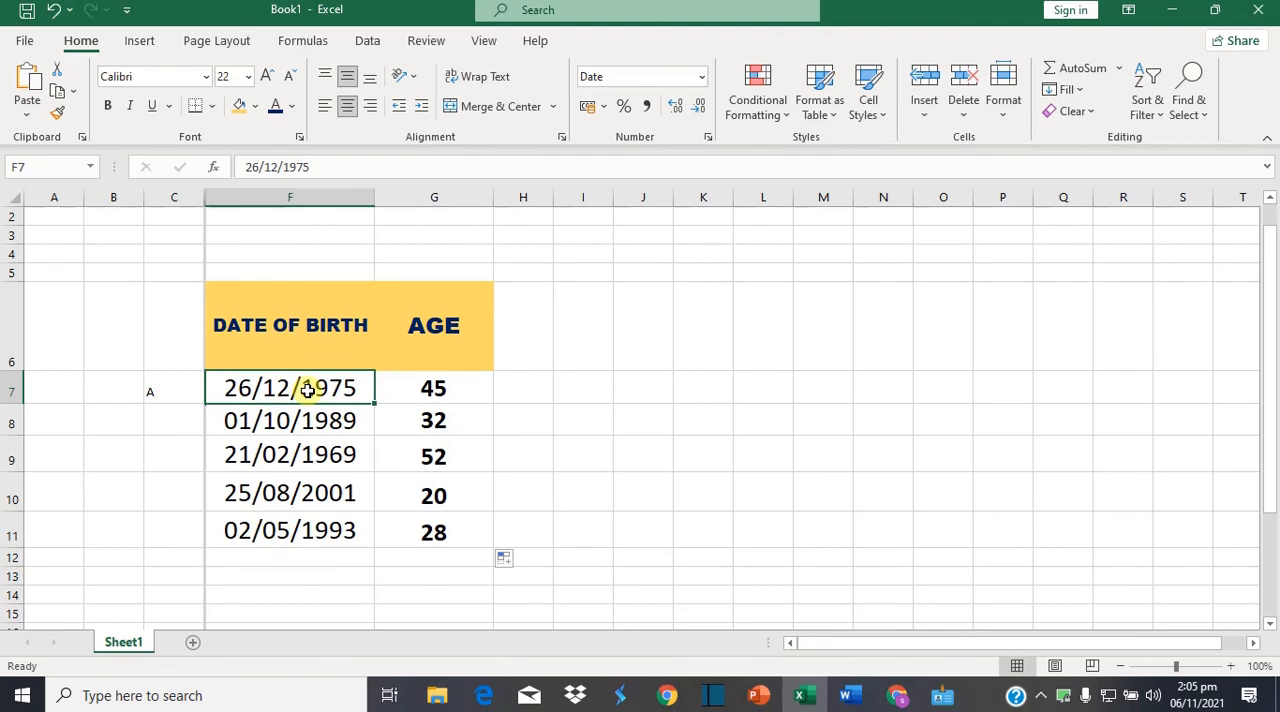
{"action": "key", "text": "shift+Down"}
{"action": "key", "text": "shift+Down"}
{"action": "key", "text": "shift+Down"}
{"action": "key", "text": "shift+Down"}
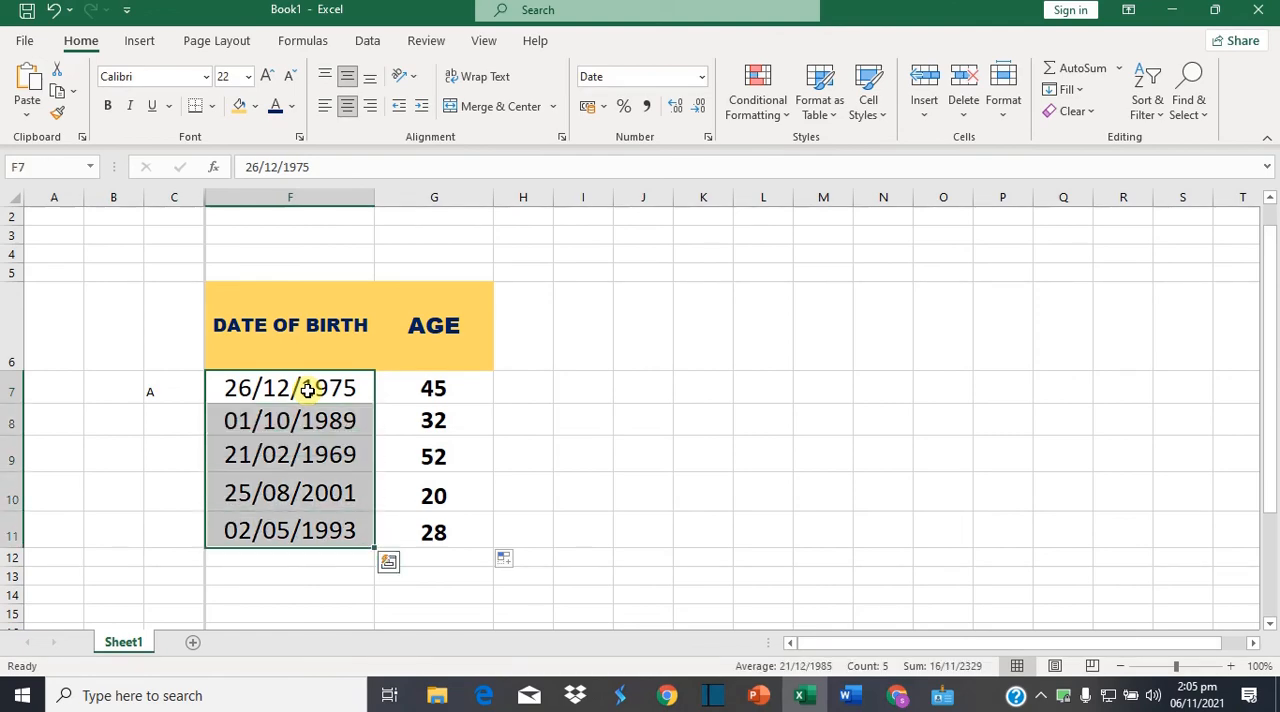
{"action": "right_click", "coordinate": [303, 391]}
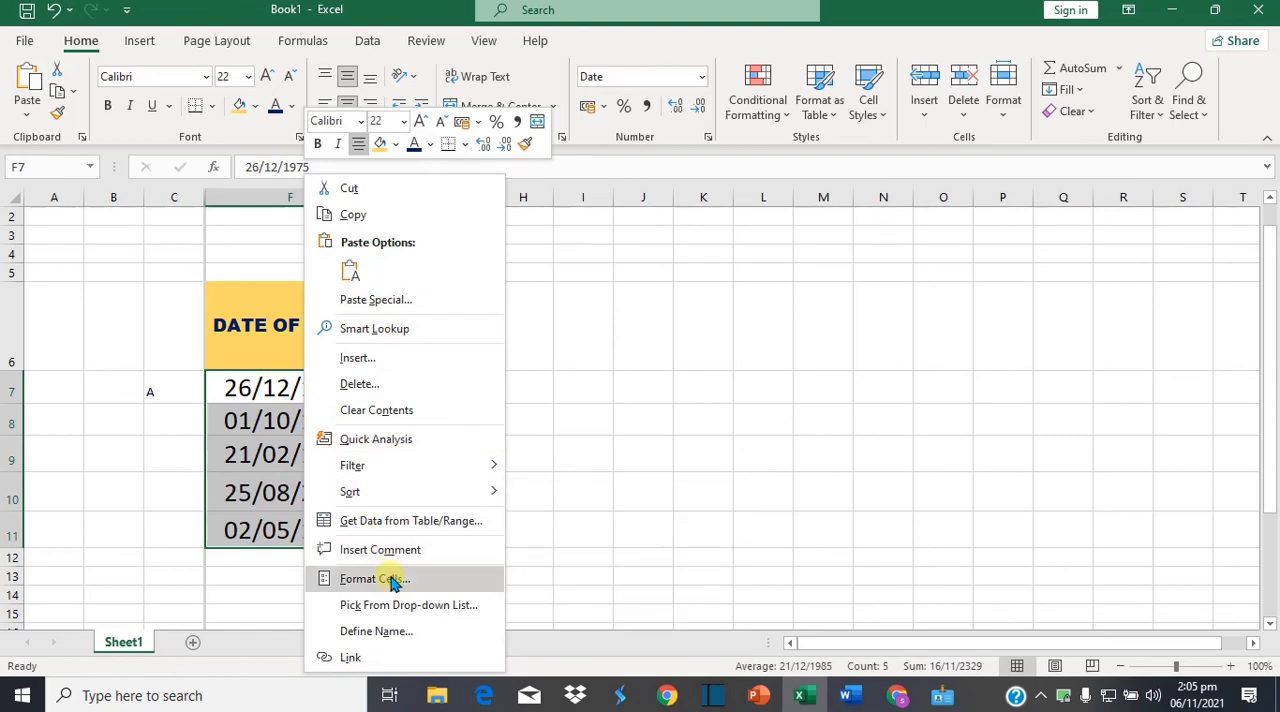
{"action": "left_click", "coordinate": [355, 574]}
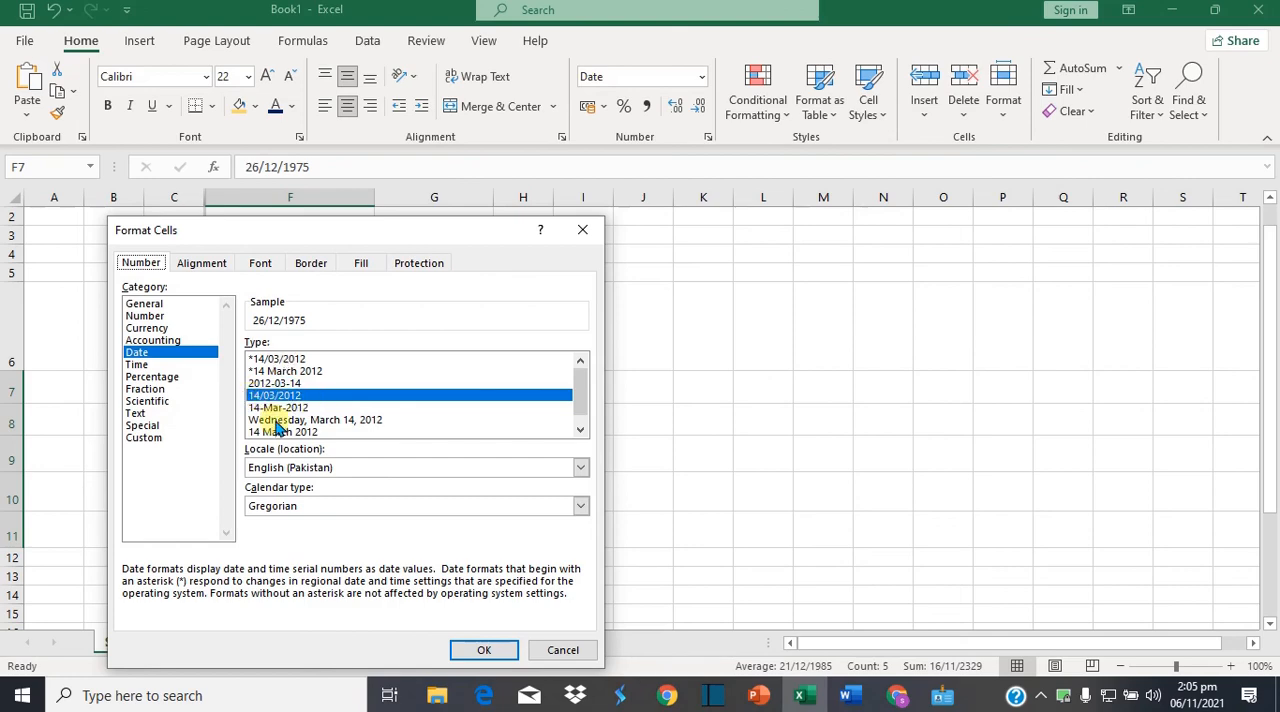
{"action": "left_click", "coordinate": [484, 651]}
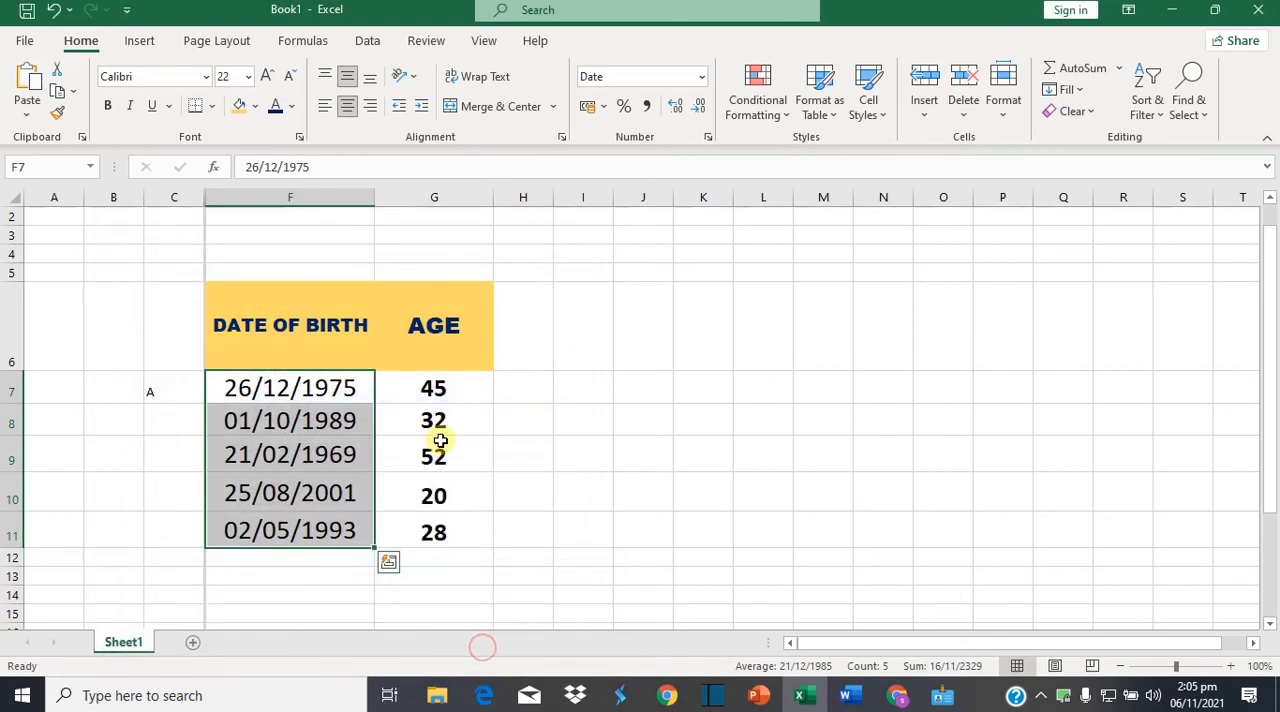
Check the number format and decimal places of the age cells G7:G11 and accept them as they are
{"action": "left_click", "coordinate": [426, 390]}
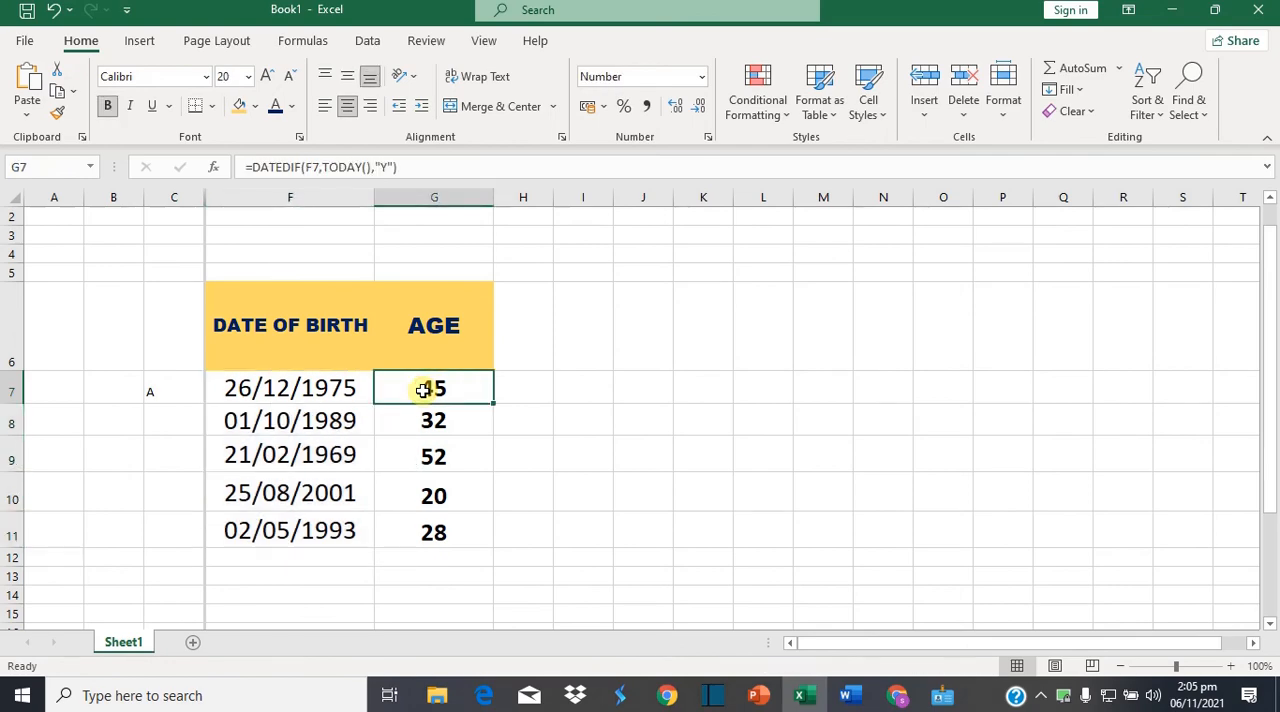
{"action": "key", "text": "shift+Down"}
{"action": "key", "text": "shift+Down"}
{"action": "key", "text": "shift+Down"}
{"action": "key", "text": "shift+Down"}
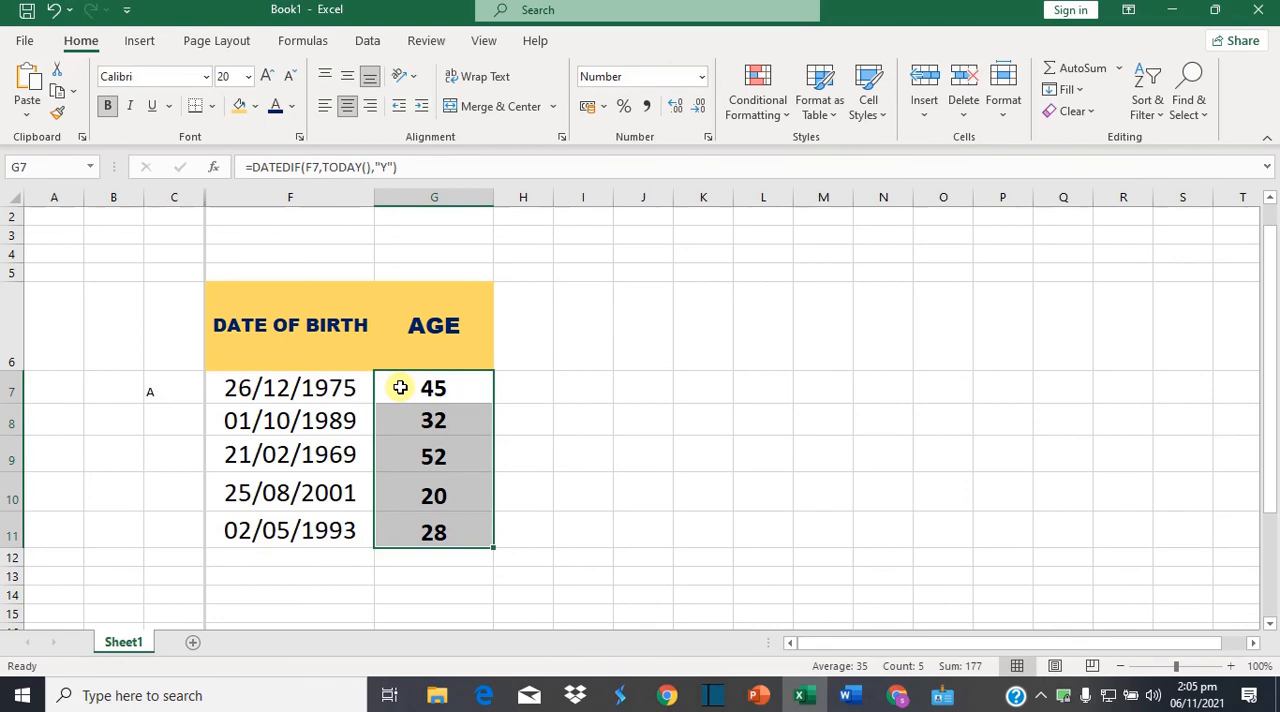
{"action": "right_click", "coordinate": [403, 388]}
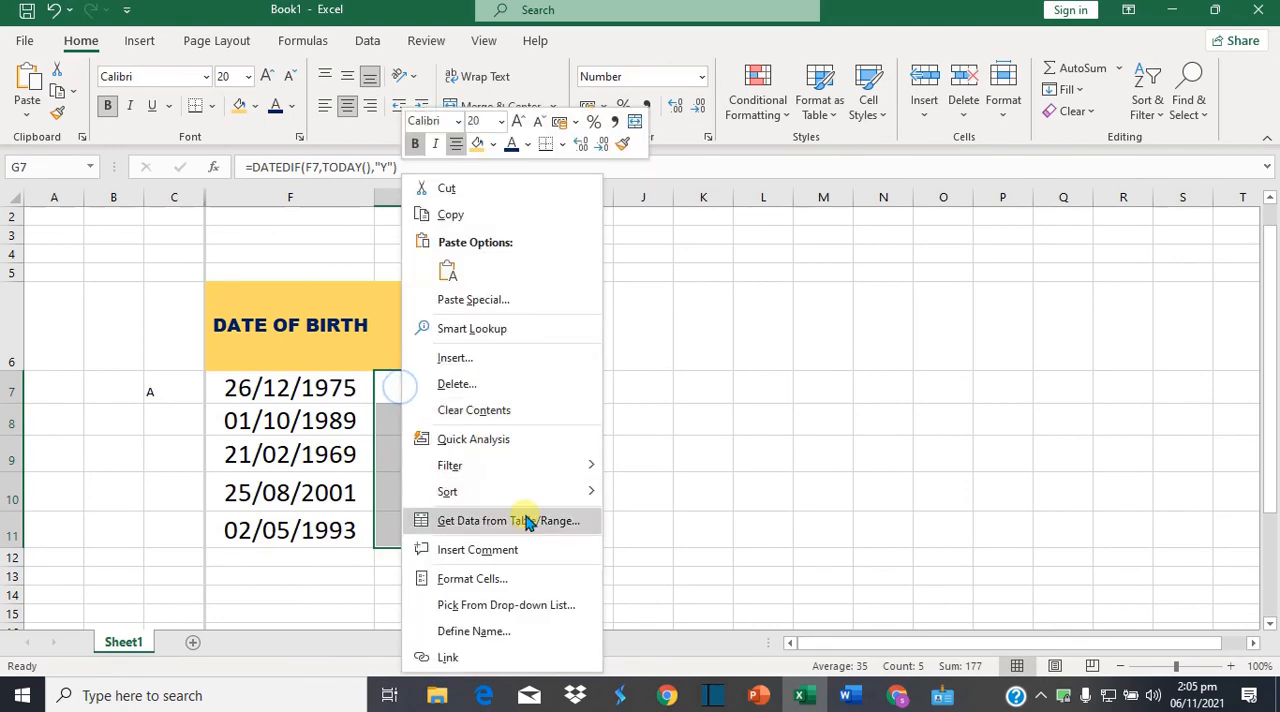
{"action": "left_click", "coordinate": [482, 580]}
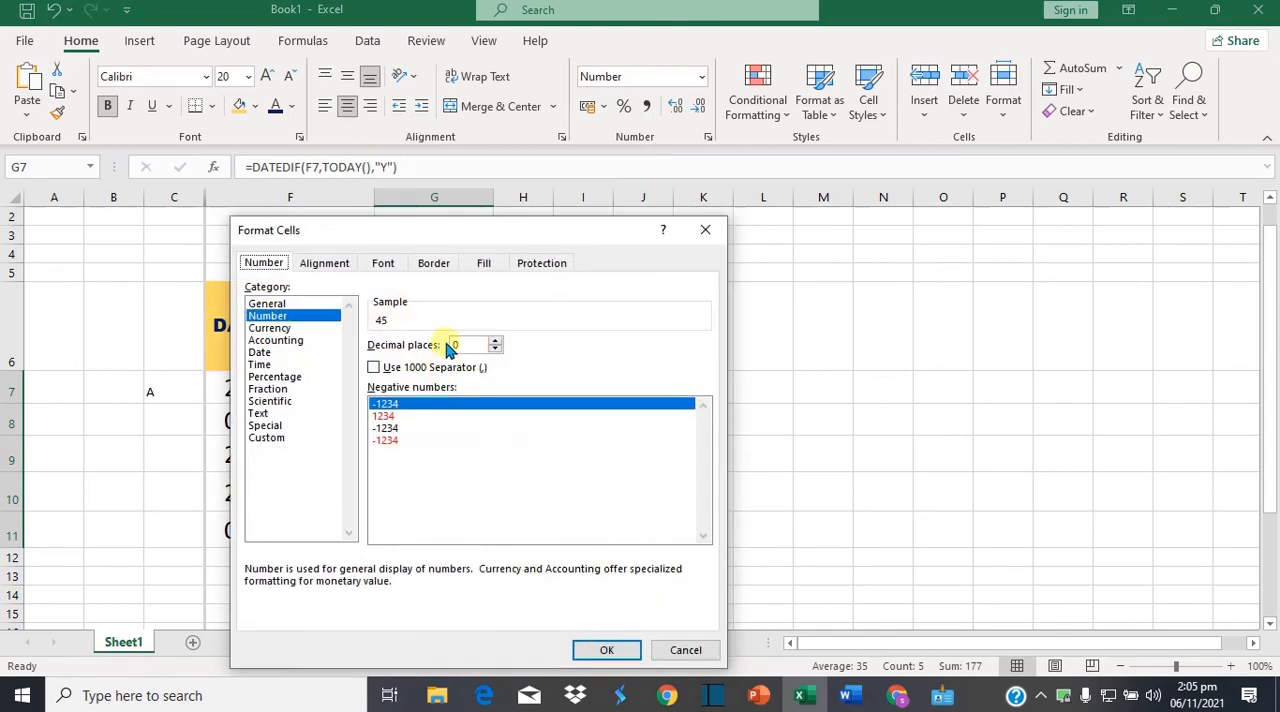
{"action": "left_click", "coordinate": [608, 651]}
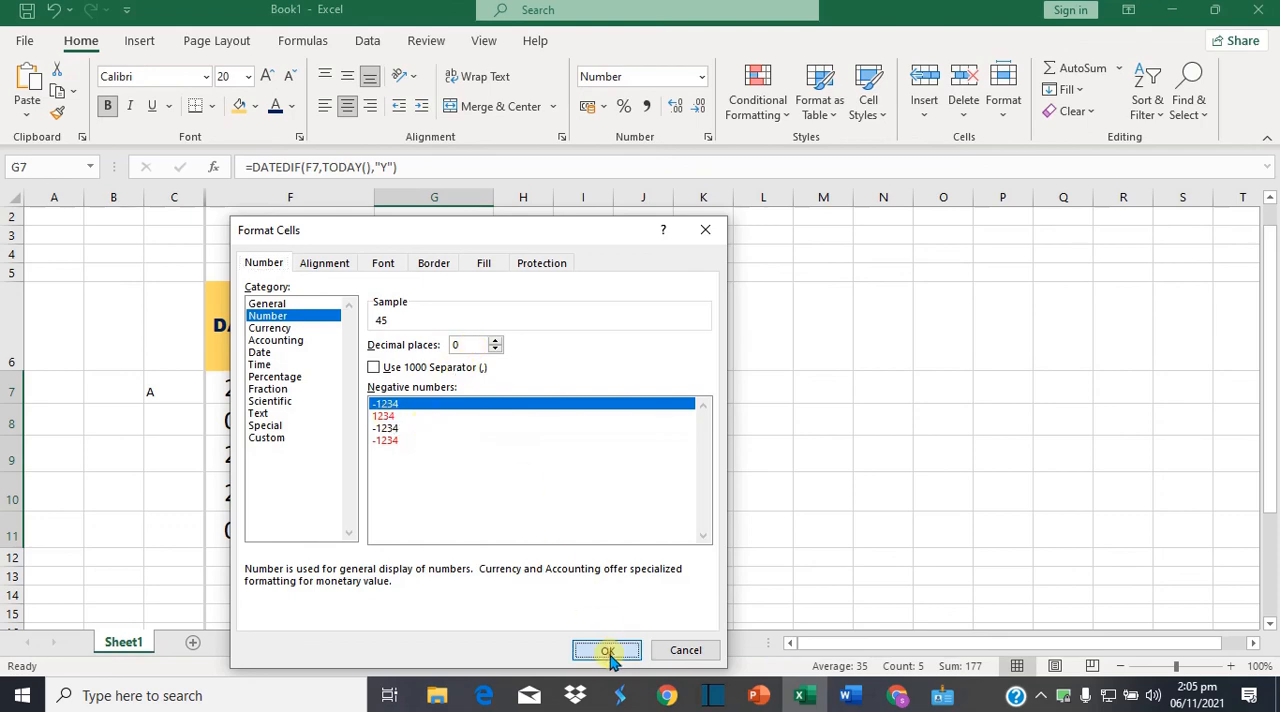